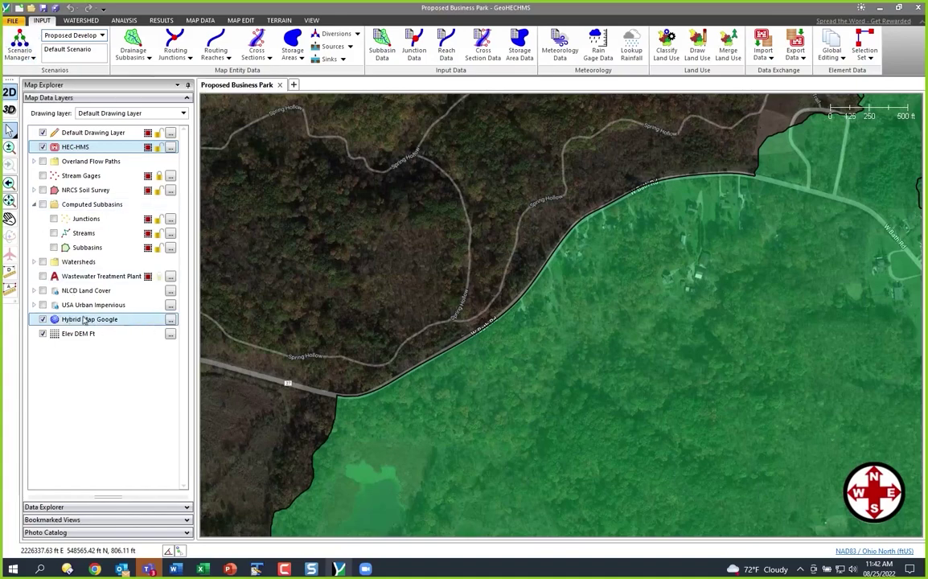
- Replace the Hybrid Map Google base layer with Street Map Google
click(171, 319)
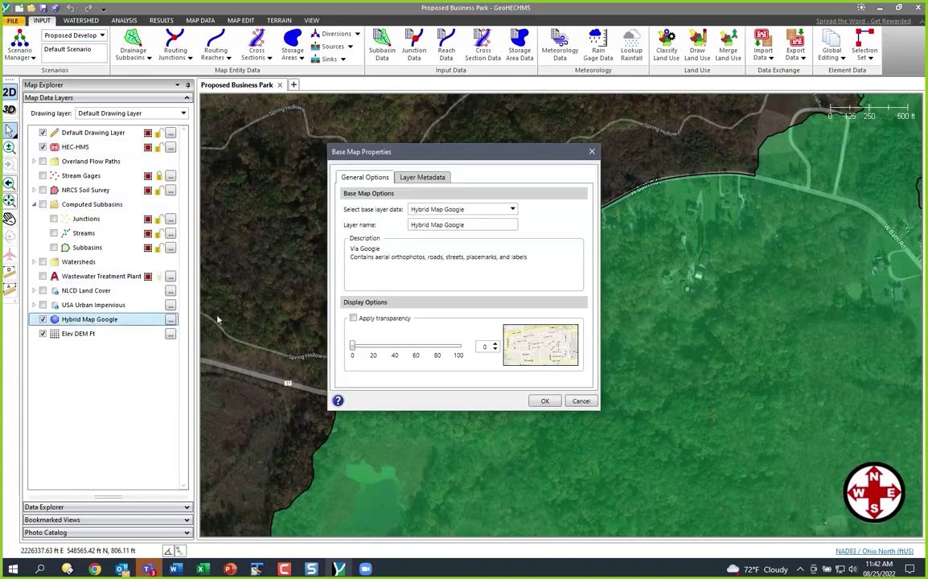
click(436, 210)
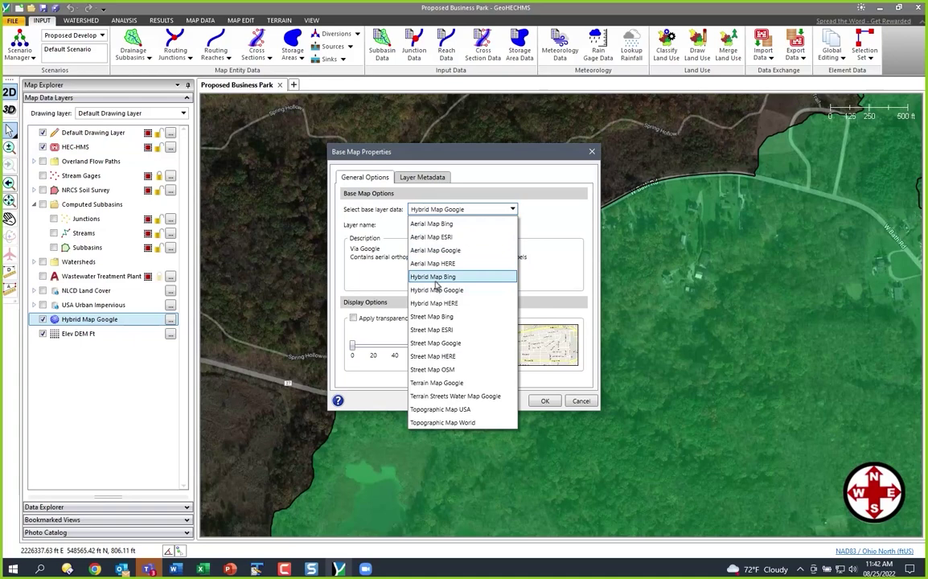
click(438, 342)
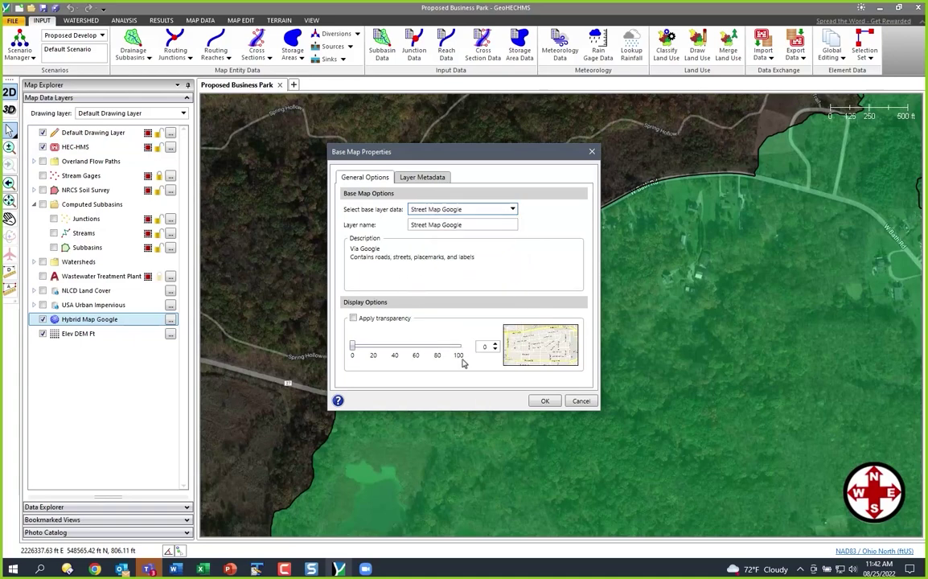
click(540, 400)
scroll(543, 363, down, 3)
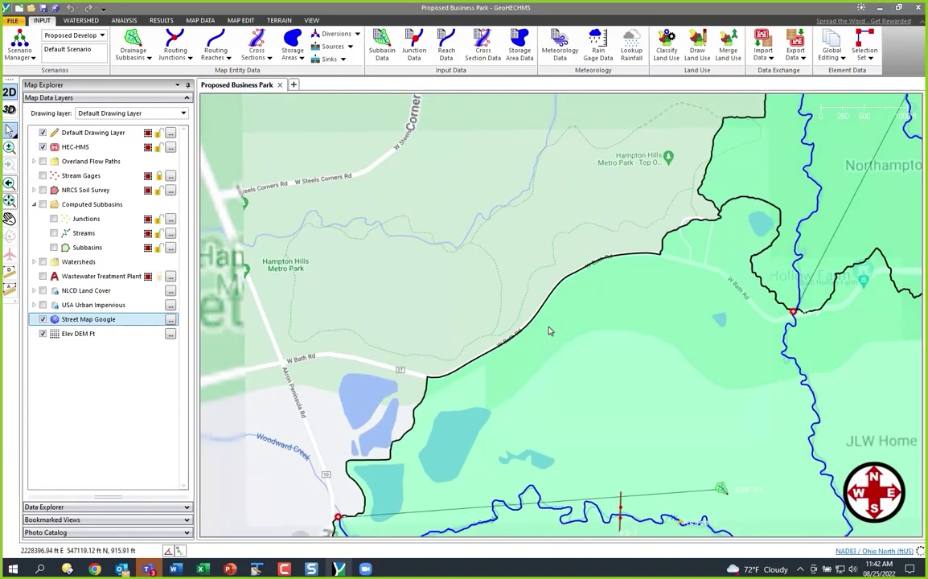
- Pan and zoom the street map until the whole watershed, its subbasins, streams and junctions are visible
scroll(549, 331, down, 4)
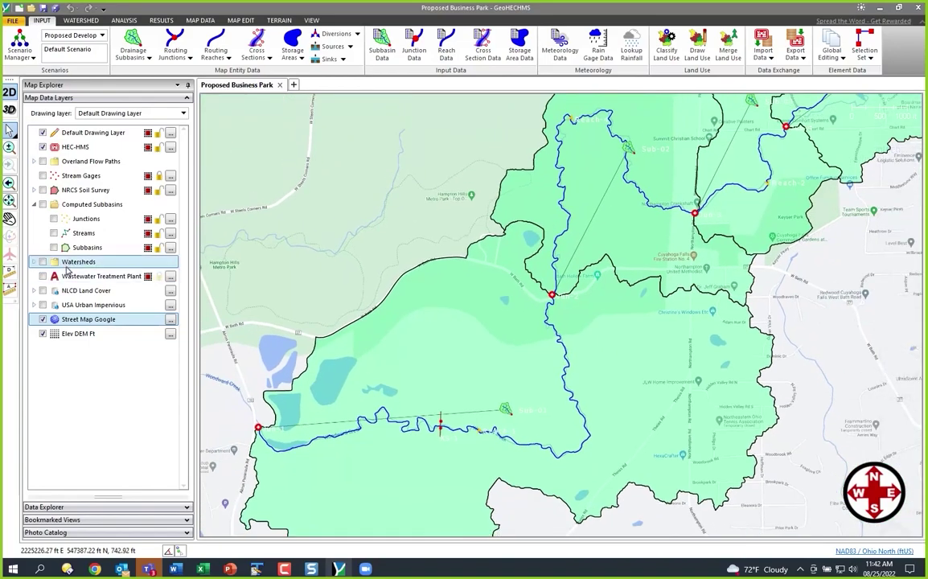
drag(493, 352, 491, 291)
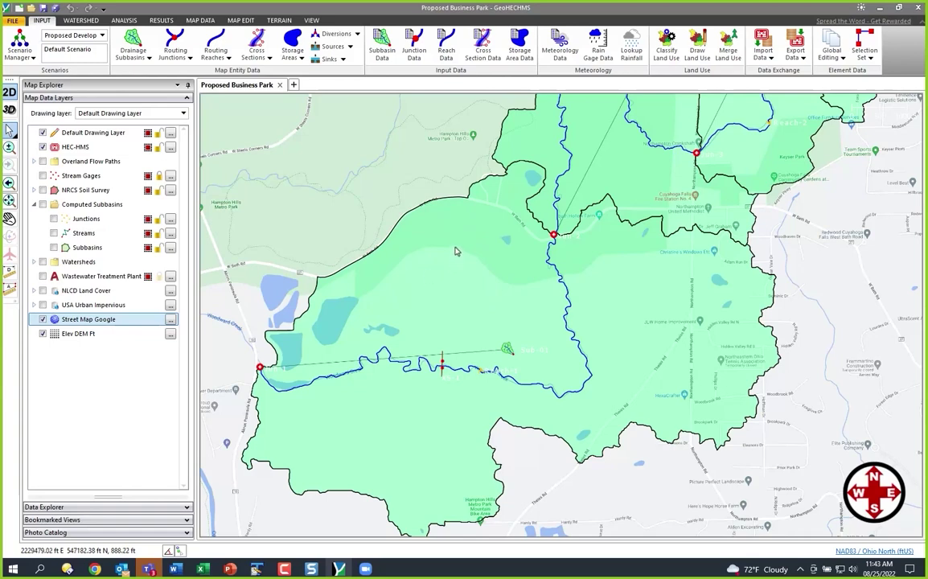
drag(470, 240, 407, 338)
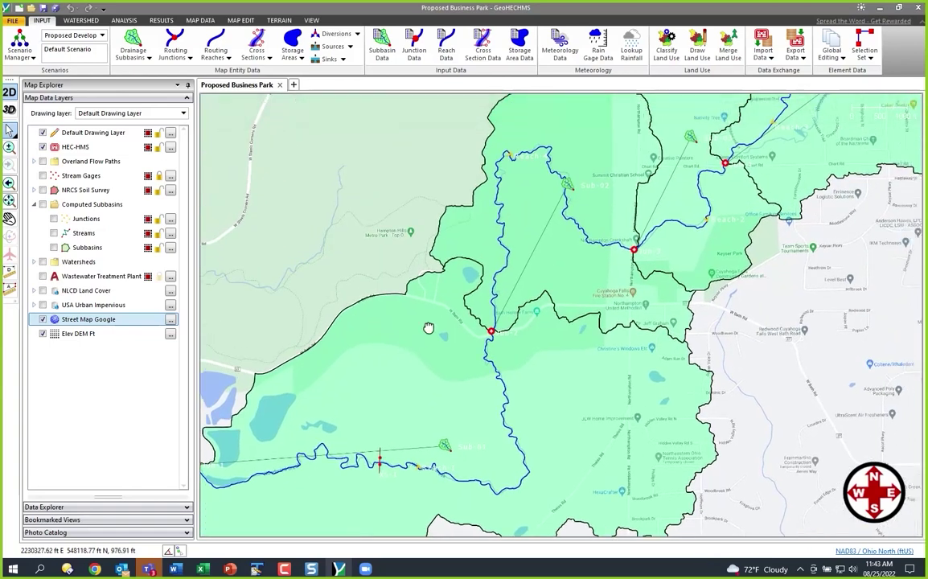
drag(435, 307, 404, 385)
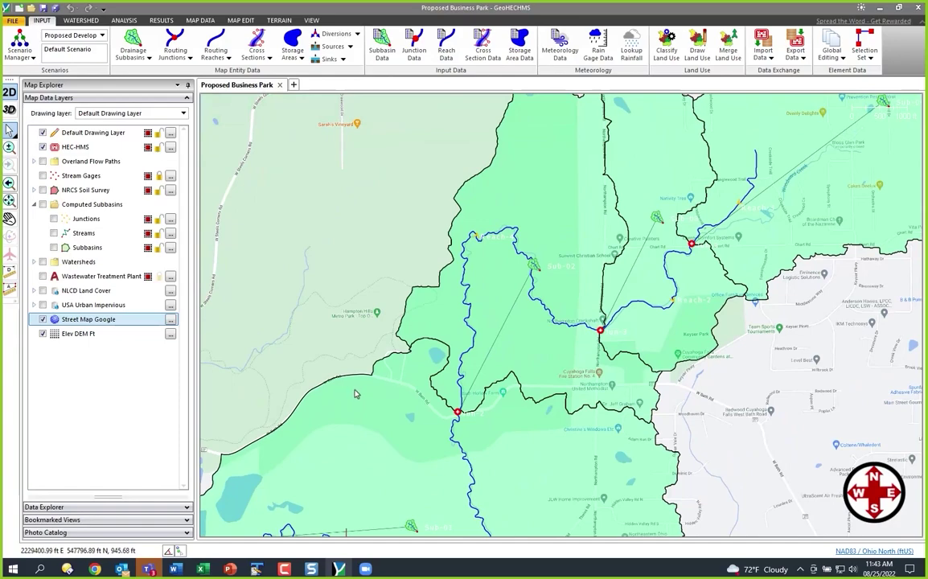
drag(344, 392, 366, 333)
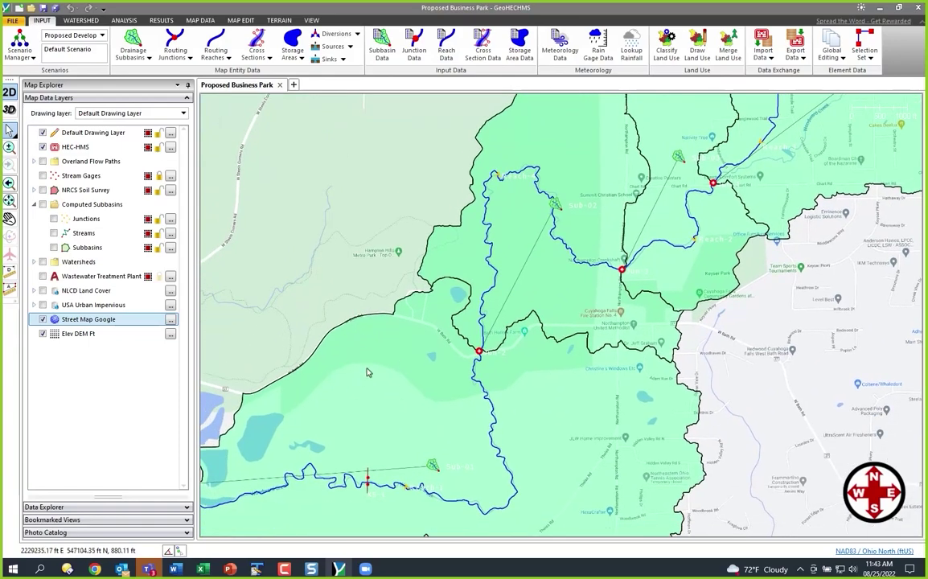
scroll(378, 359, down, 5)
scroll(475, 255, up, 3)
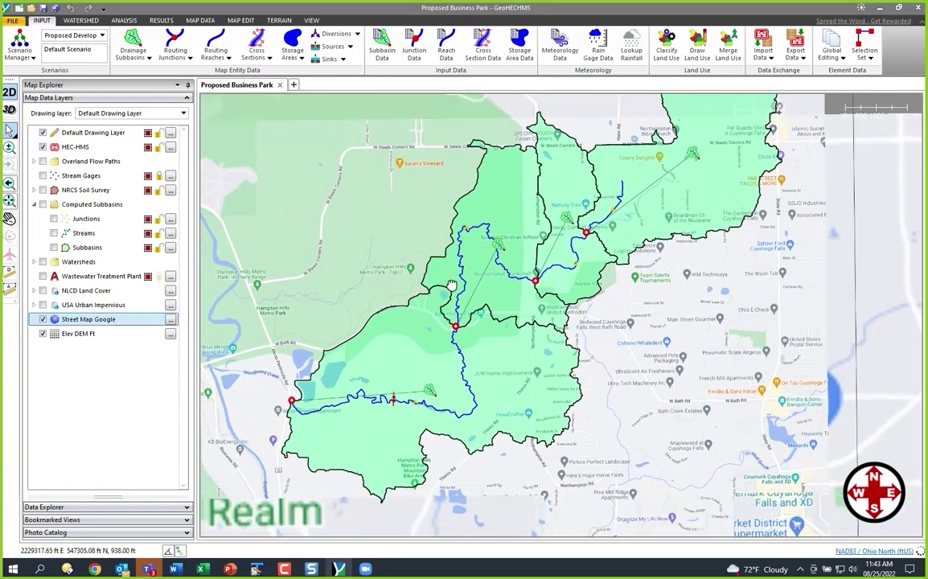
scroll(456, 265, up, 2)
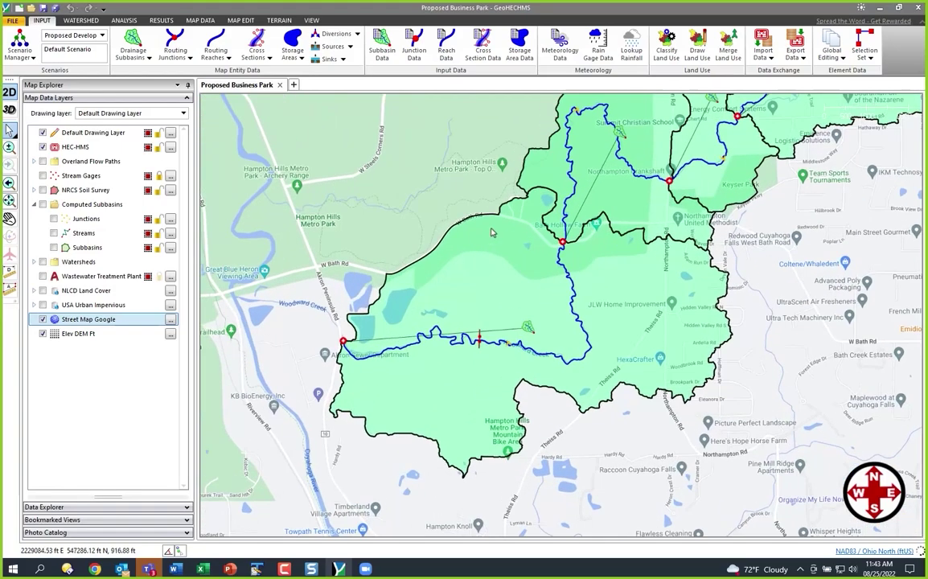
- Open Classify Land Use with its 7-land-use curve-number palette and fit the watershed on the map
click(666, 53)
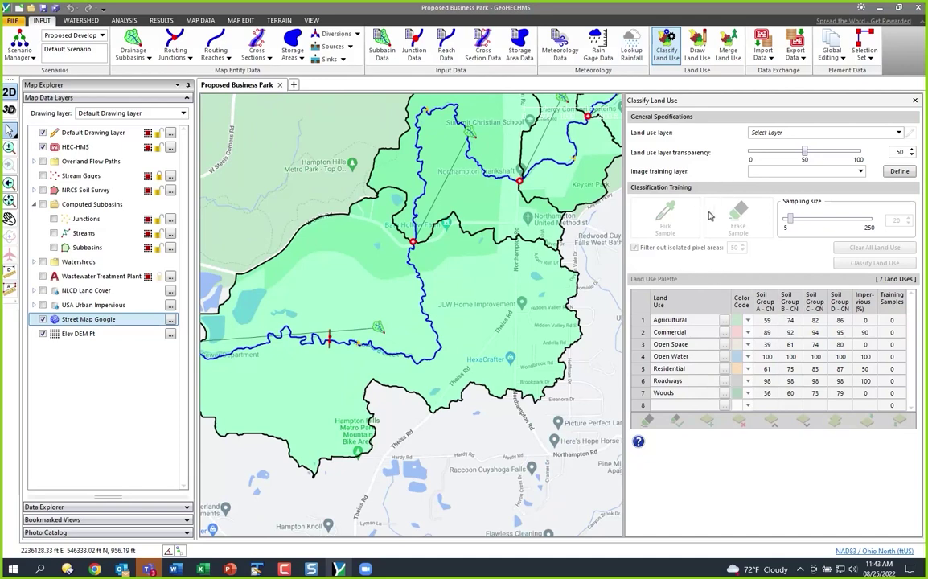
scroll(444, 304, down, 2)
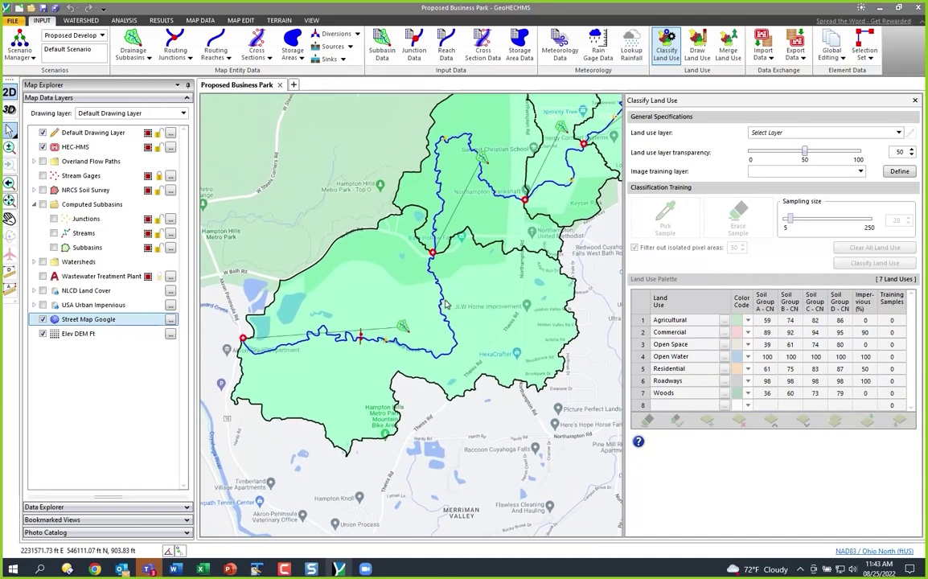
scroll(447, 304, up, 1)
scroll(452, 301, up, 1)
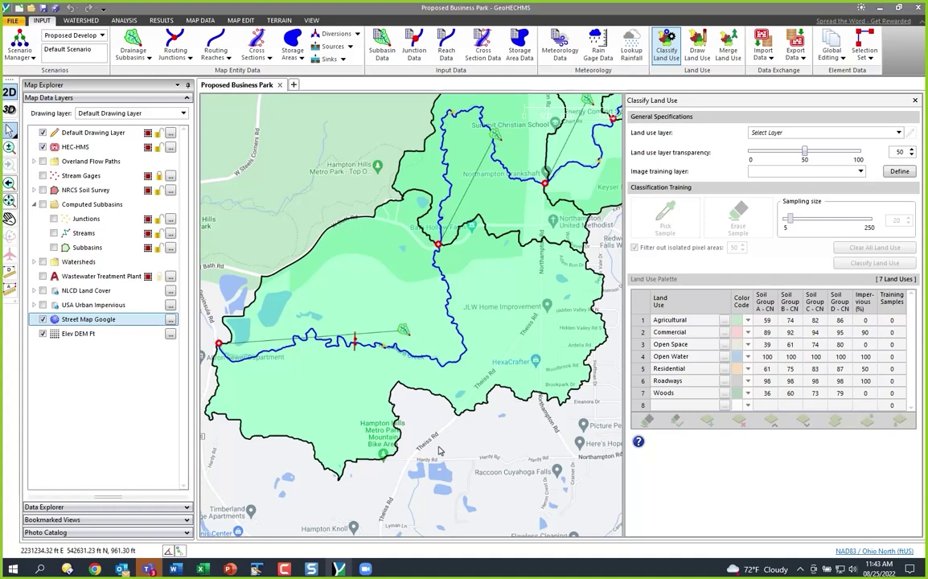
- Add a new land use layer named 'Proposed Land Use' as the classification layer
click(812, 134)
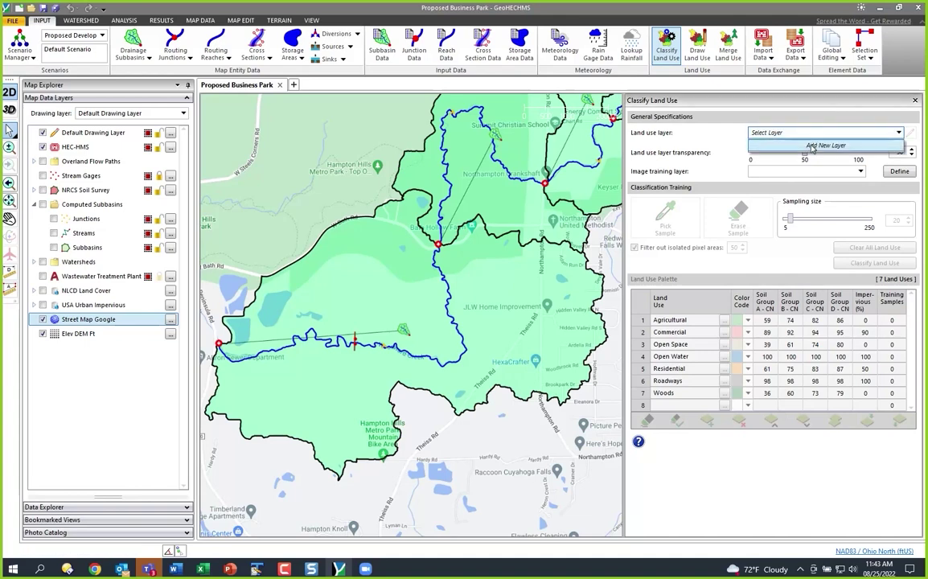
click(828, 145)
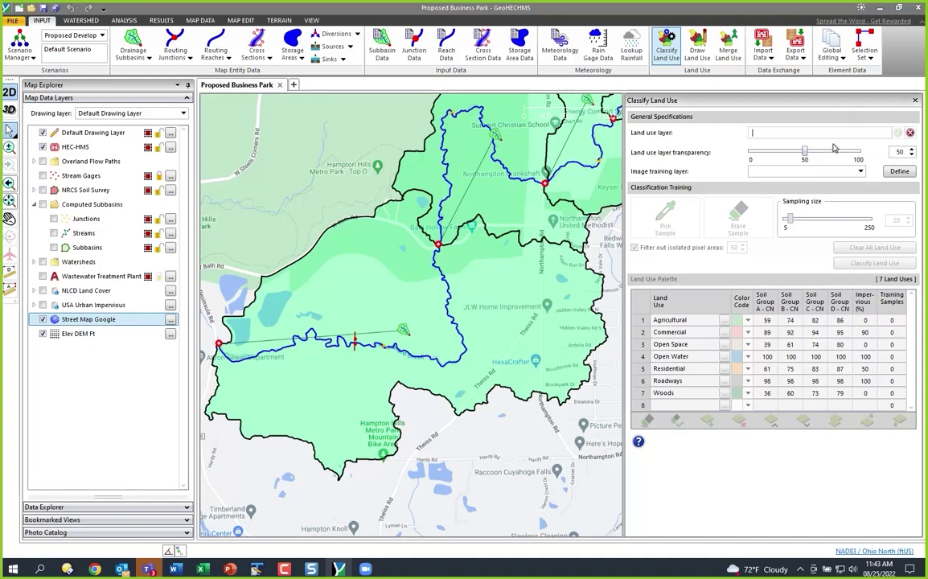
text(P)
click(898, 133)
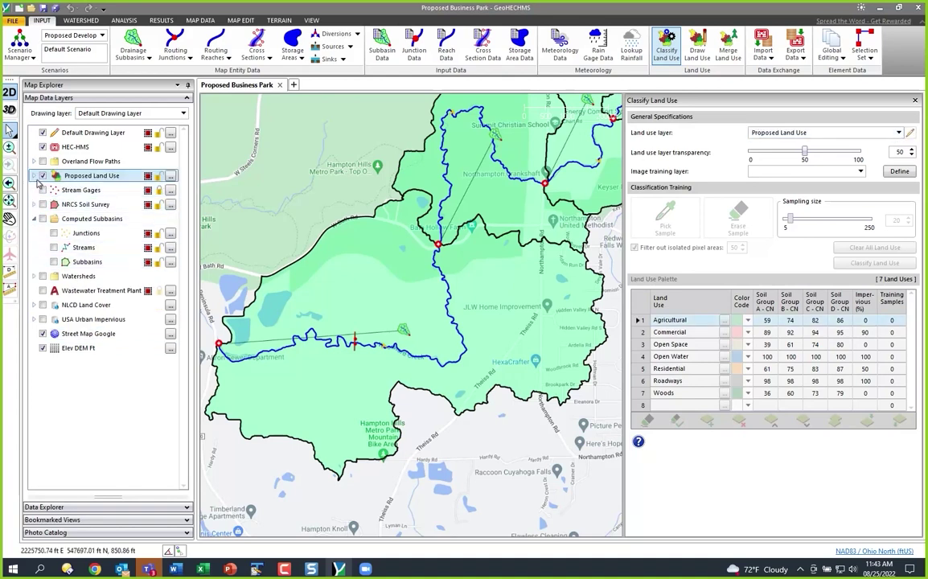
- Define the image training layer from Street Map Google, picking its source zoom level on the map
click(898, 172)
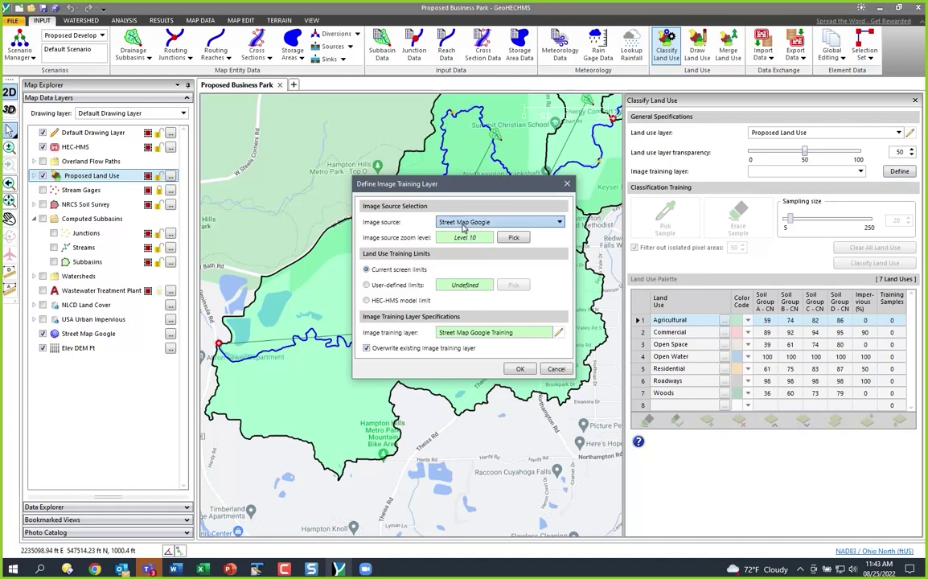
click(514, 238)
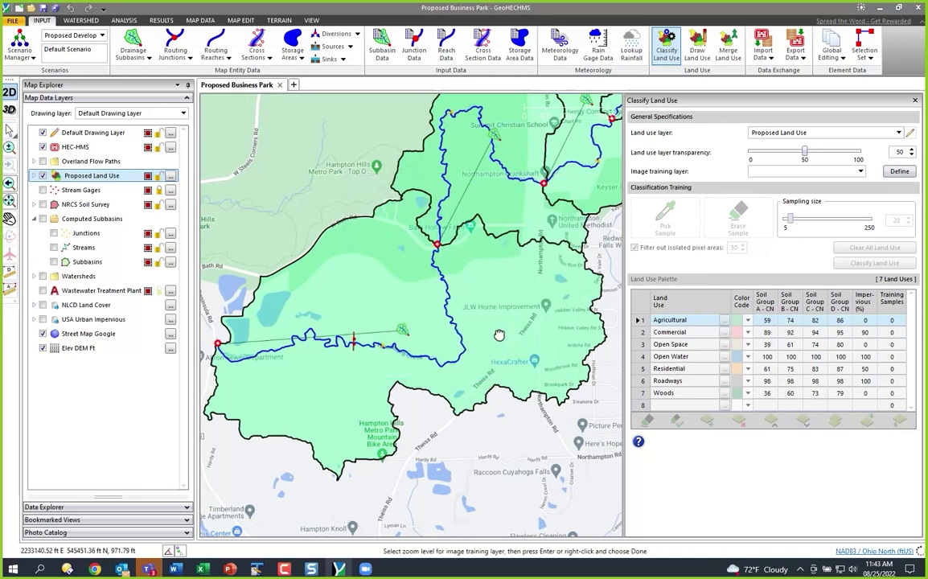
scroll(393, 334, up, 2)
scroll(475, 299, up, 3)
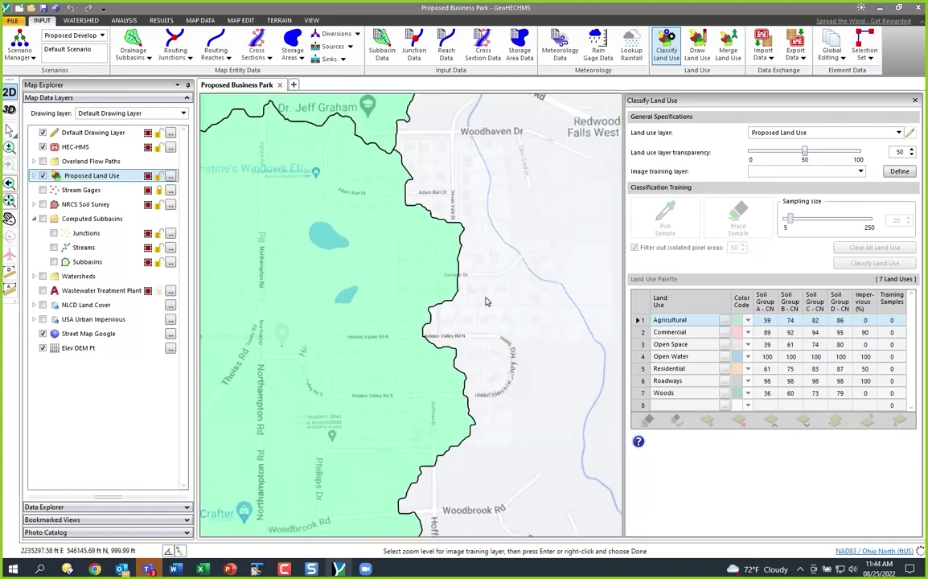
scroll(475, 299, up, 2)
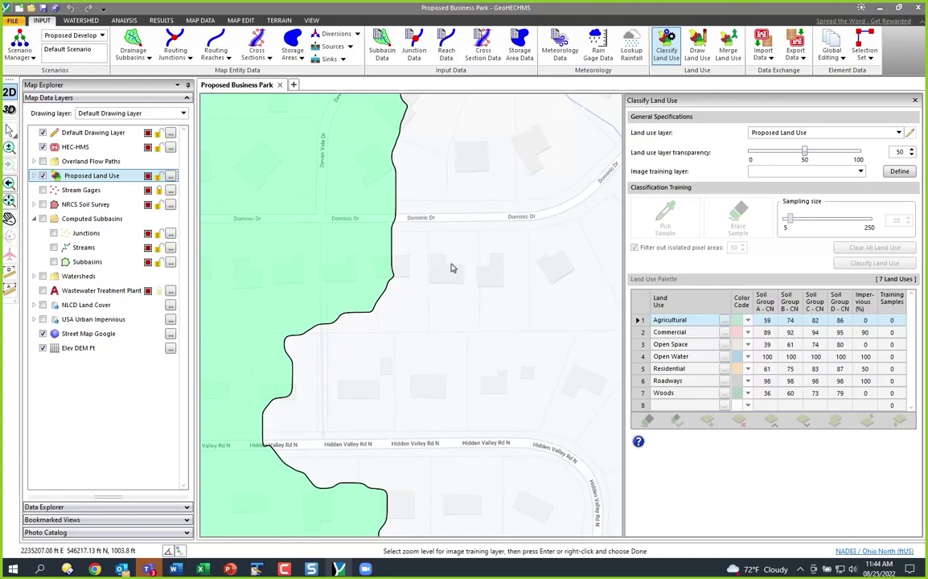
scroll(451, 269, down, 3)
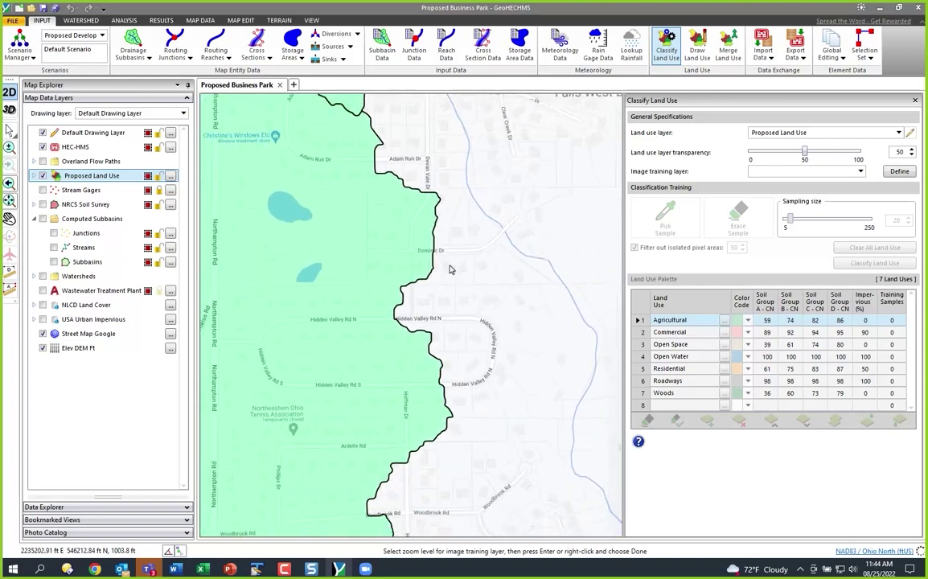
scroll(451, 271, down, 2)
right_click(451, 270)
click(459, 273)
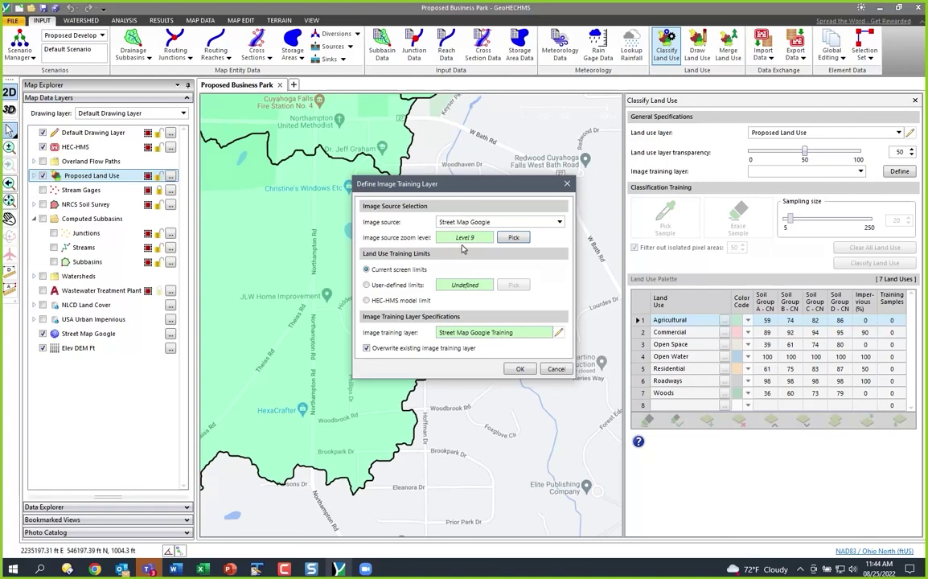
- Limit the Street Map Google Training layer to a user-defined rectangle around the watershed
click(367, 285)
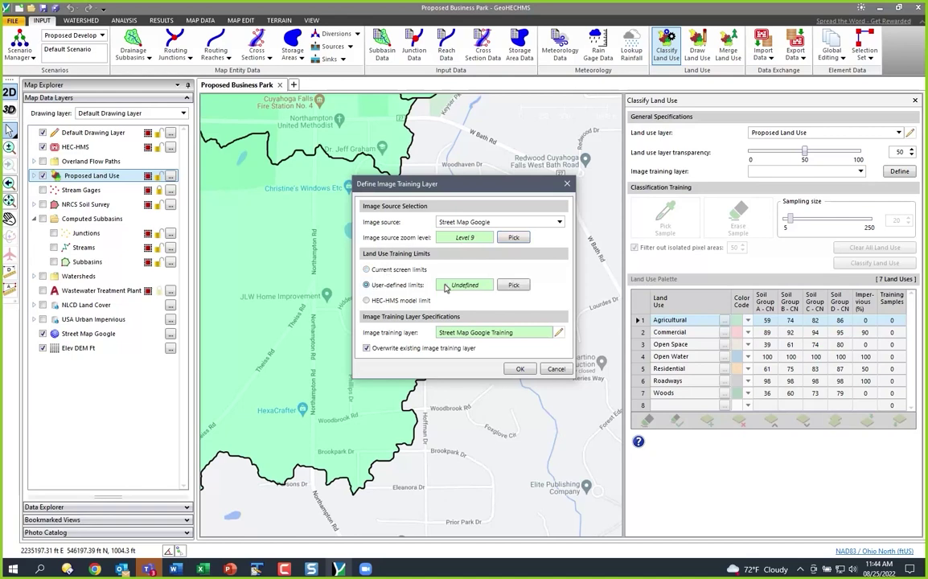
click(514, 284)
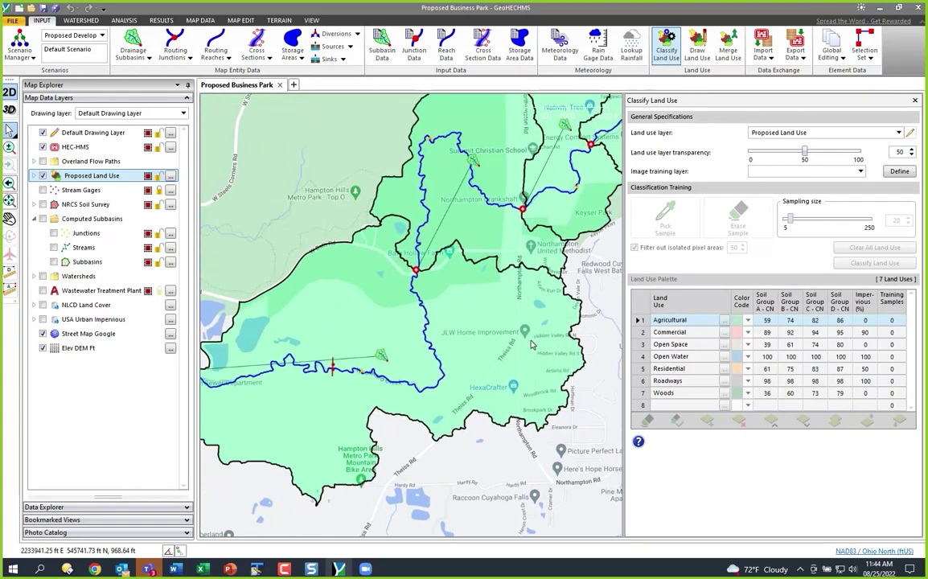
drag(217, 505, 584, 229)
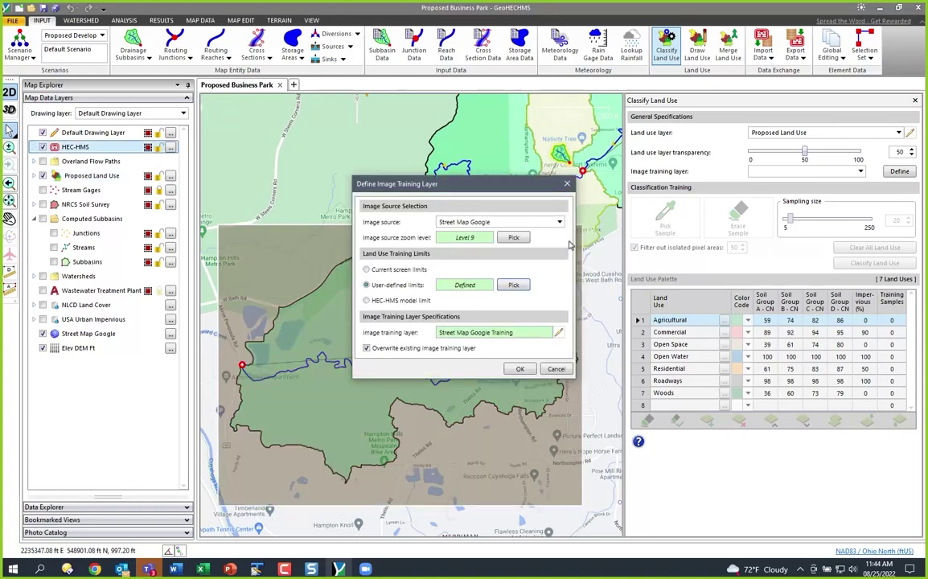
click(517, 369)
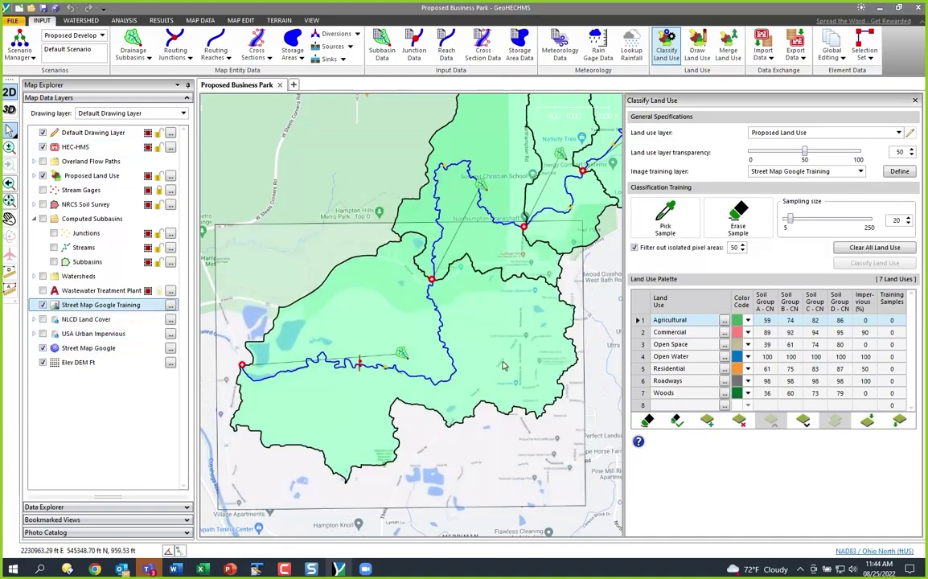
- Uncheck the Street Map Google and HEC-HMS layers so only the training image shows
scroll(526, 341, up, 5)
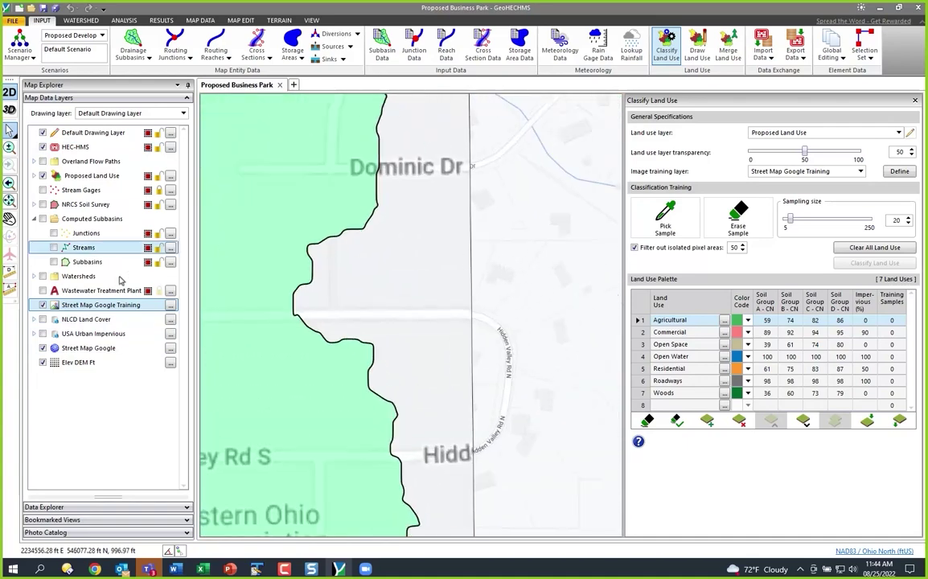
click(43, 349)
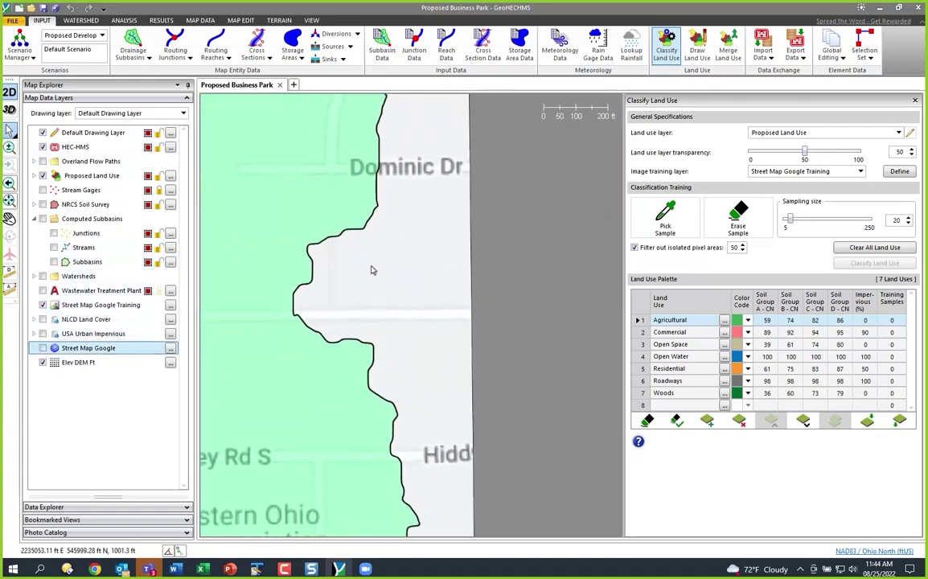
scroll(412, 279, down, 2)
scroll(412, 279, down, 3)
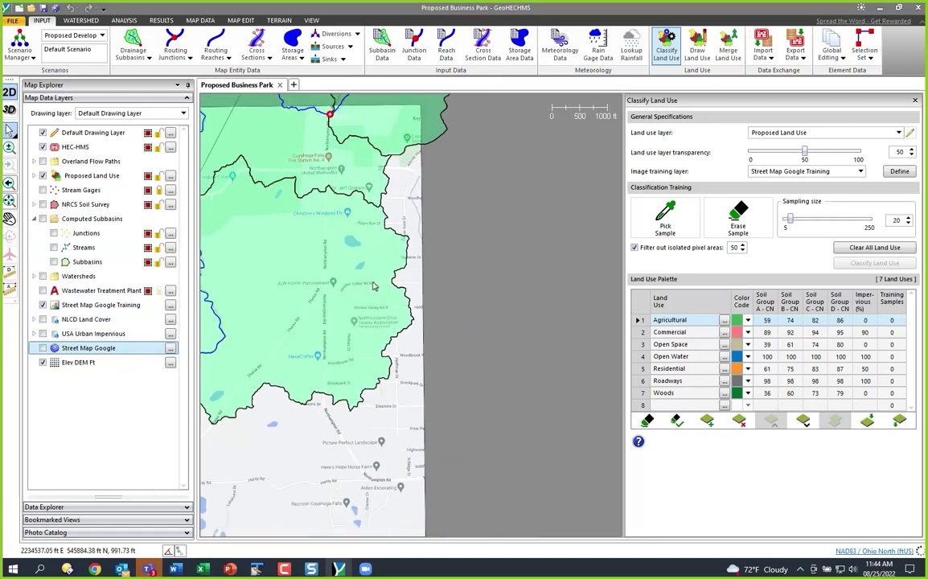
drag(454, 307, 505, 305)
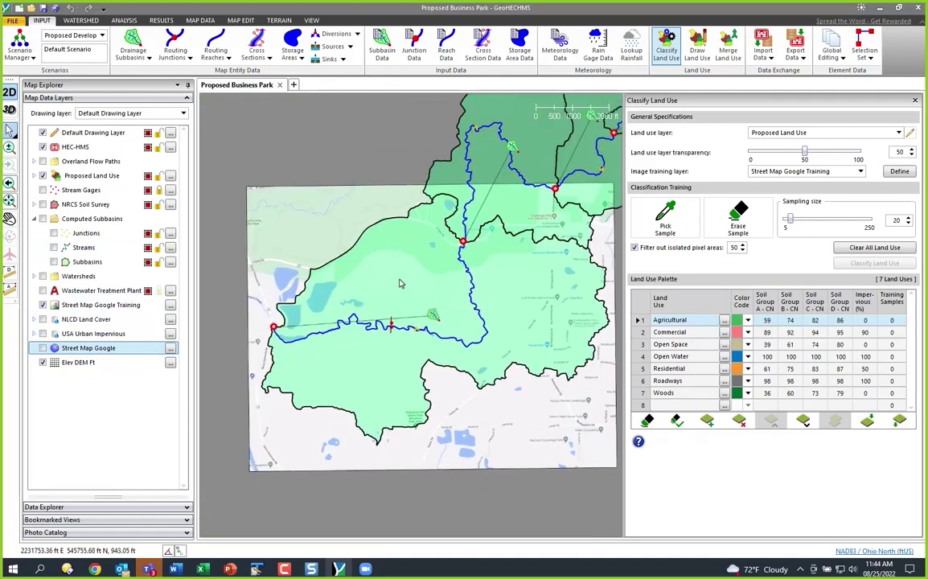
click(43, 148)
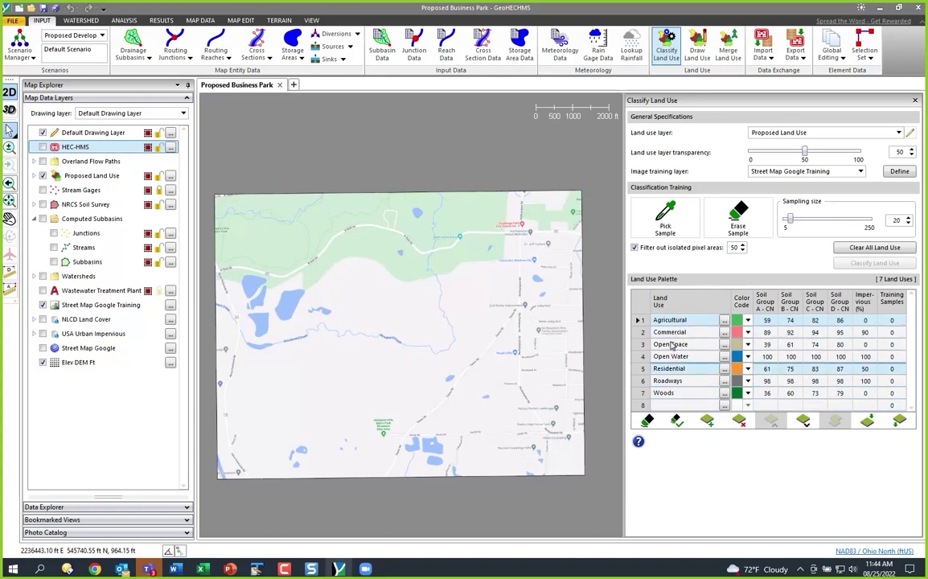
- Set palette row 8 to Industrial (CN 81/88/91/93, 72% impervious)
click(725, 406)
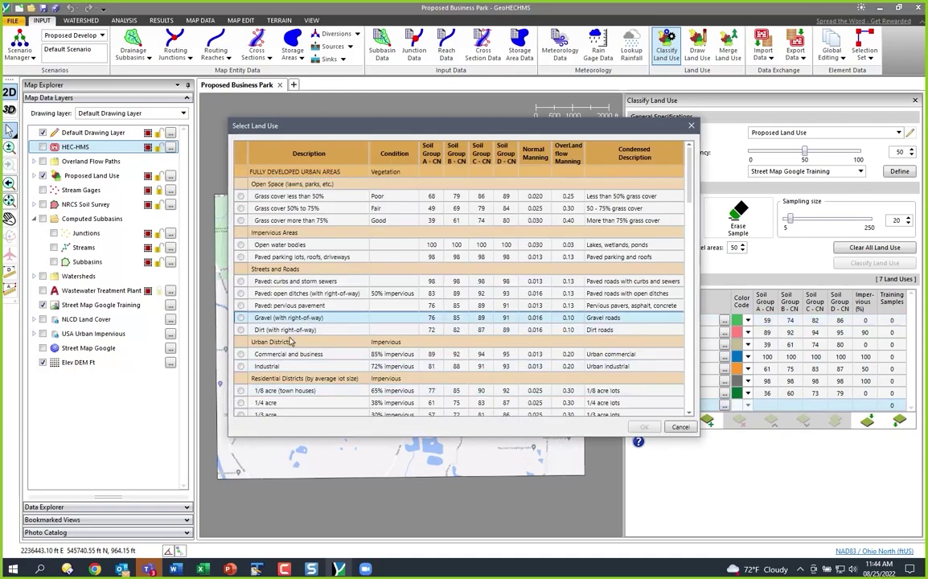
click(241, 366)
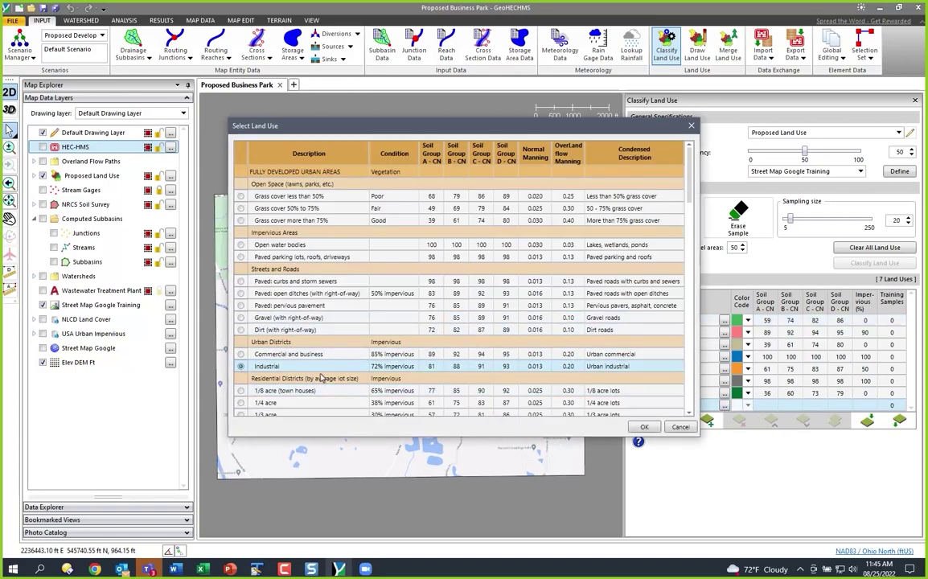
click(644, 426)
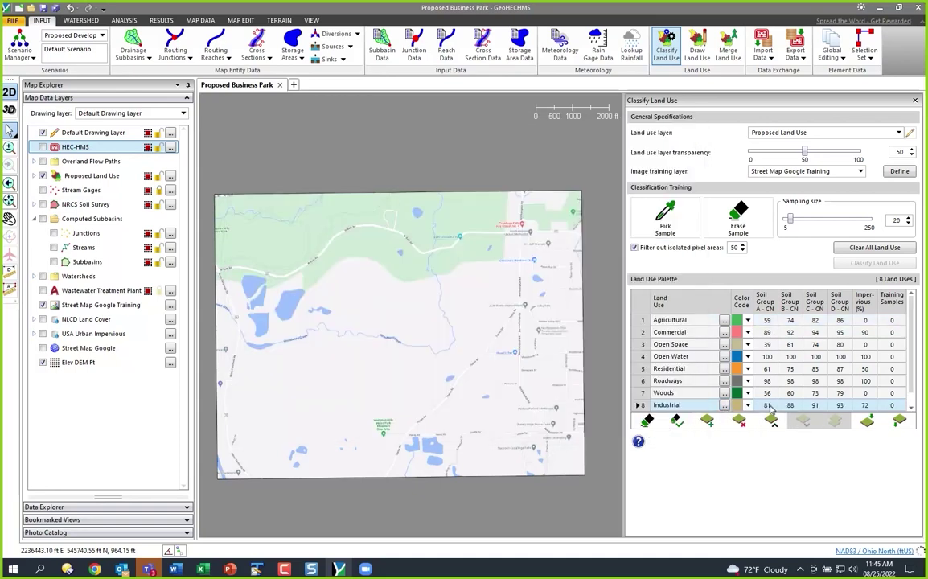
scroll(752, 406, down, 1)
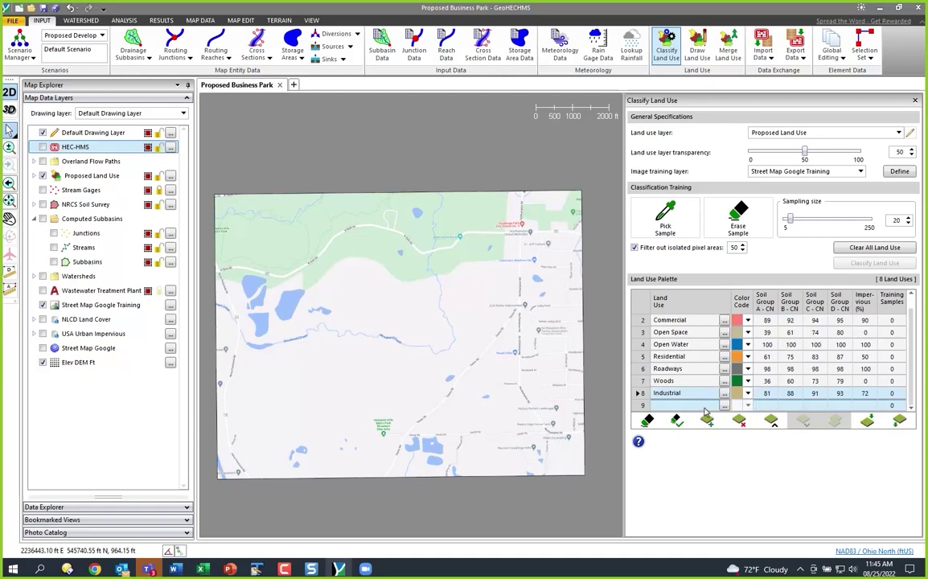
- Paint Woods training samples south of W Bath Rd, then undo all but one
click(776, 406)
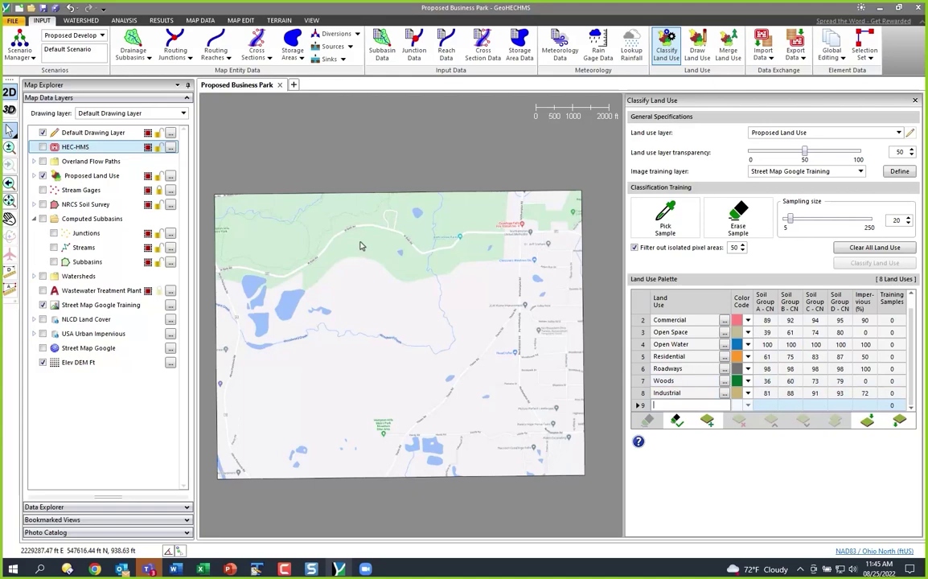
scroll(361, 246, up, 5)
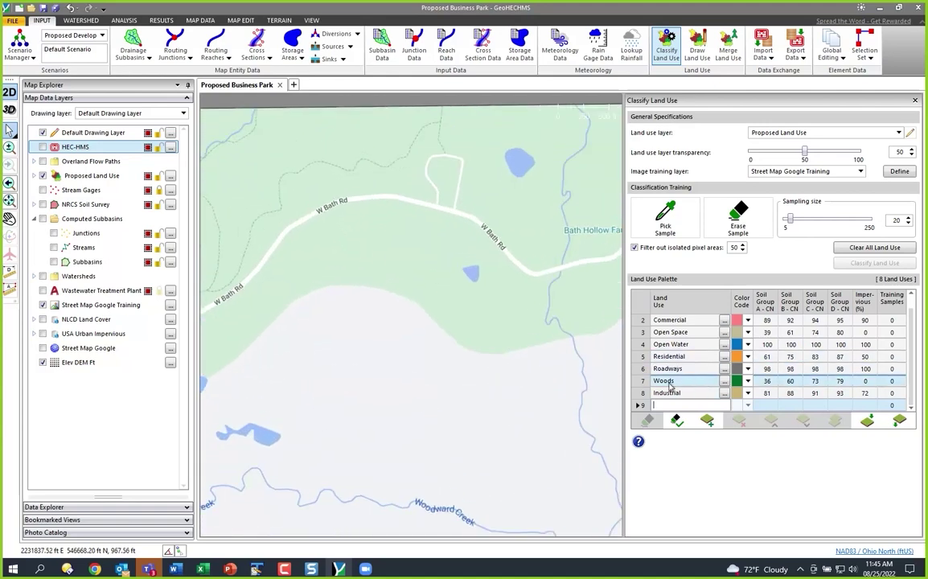
click(666, 381)
click(665, 215)
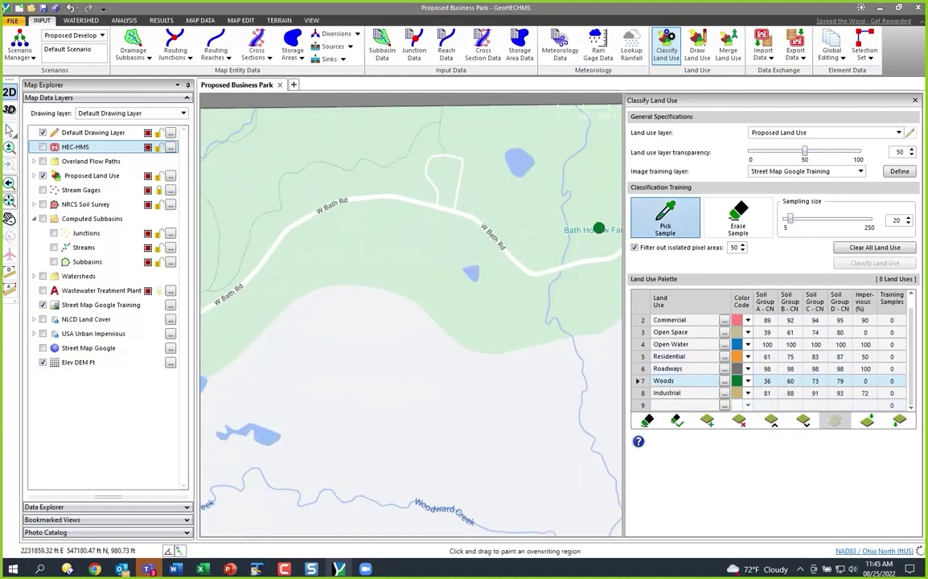
scroll(446, 245, up, 2)
click(408, 249)
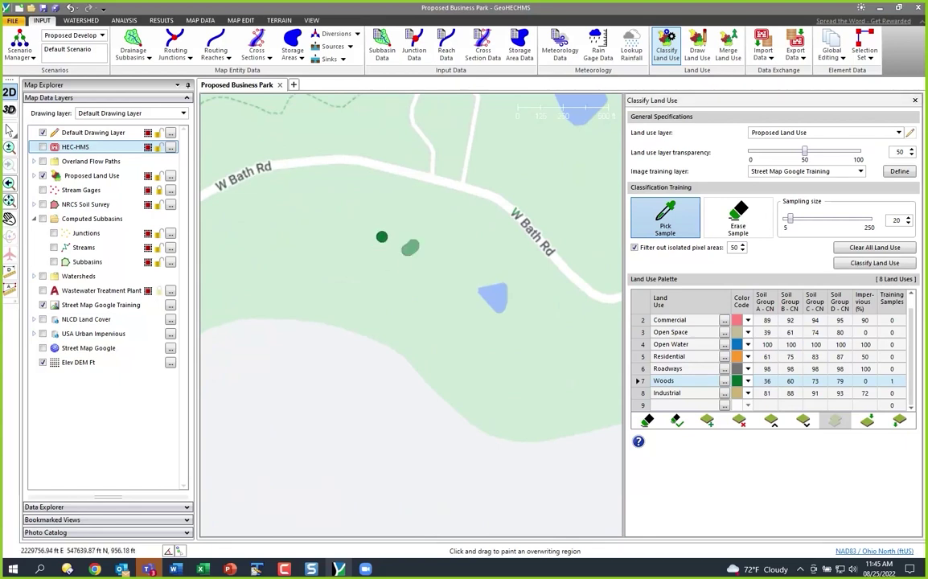
mouse_move(369, 240)
mouse_down()
mouse_move(342, 225)
mouse_move(358, 261)
mouse_move(327, 279)
mouse_move(340, 273)
mouse_move(308, 259)
mouse_move(315, 208)
mouse_up()
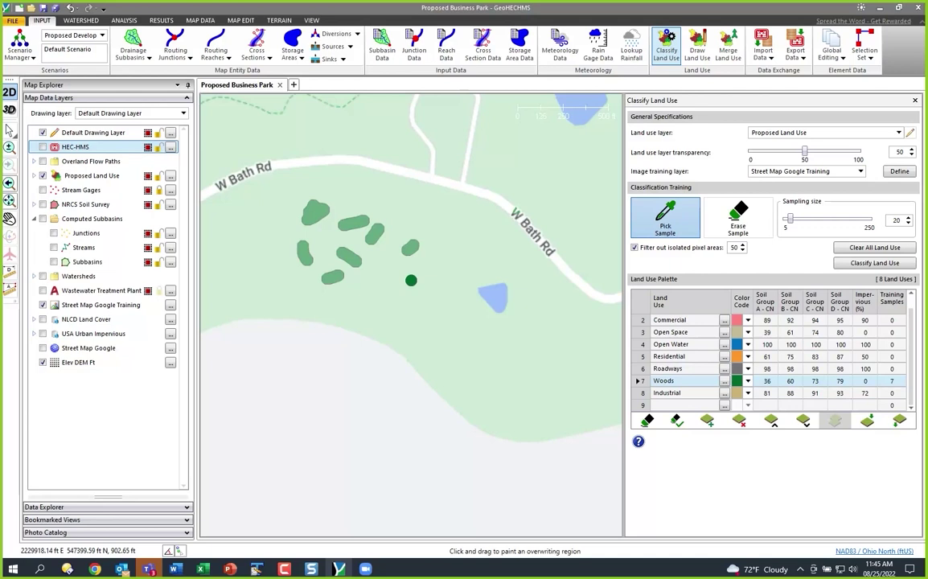
key(ctrl+z)
key(ctrl+z)
key(ctrl+z)
key(ctrl+z)
key(ctrl+z)
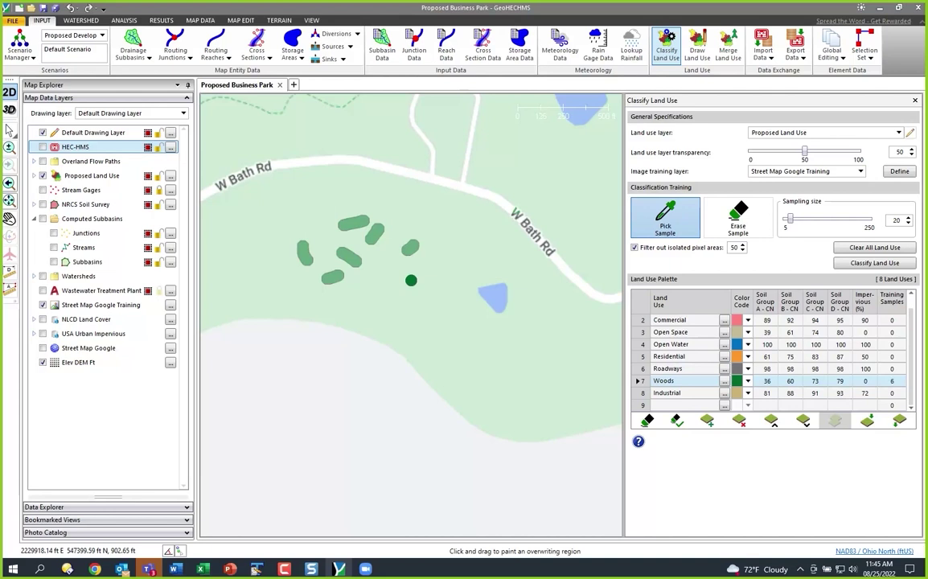
key(ctrl+z)
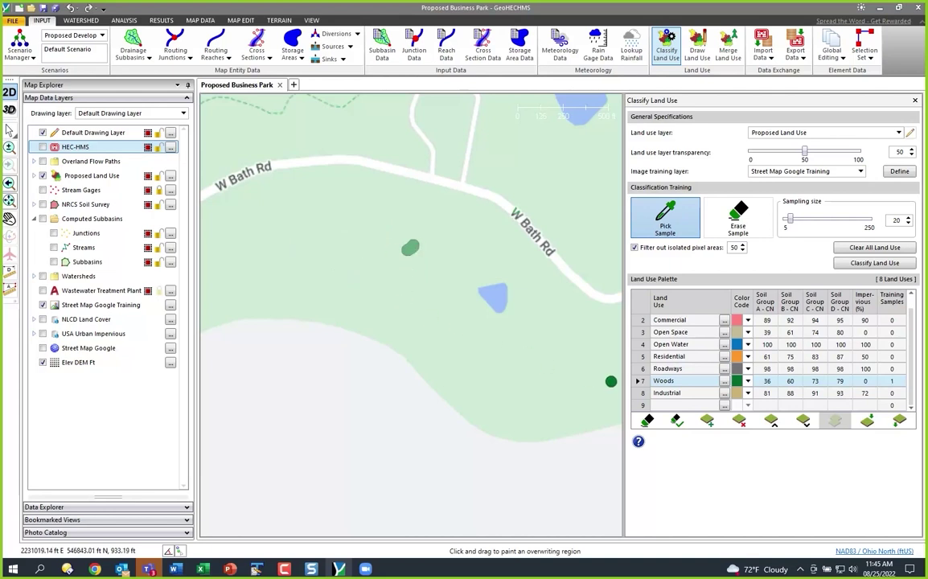
- Paint an Open Space sample in the open area and select Open Water near the lake
click(658, 334)
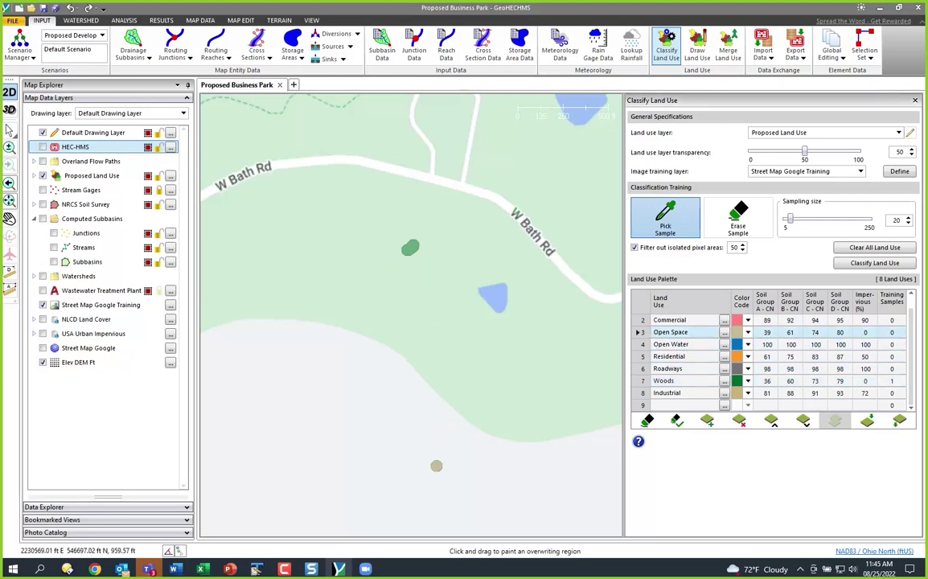
mouse_move(383, 491)
mouse_down()
mouse_move(416, 461)
mouse_move(422, 488)
mouse_up()
drag(334, 396, 535, 369)
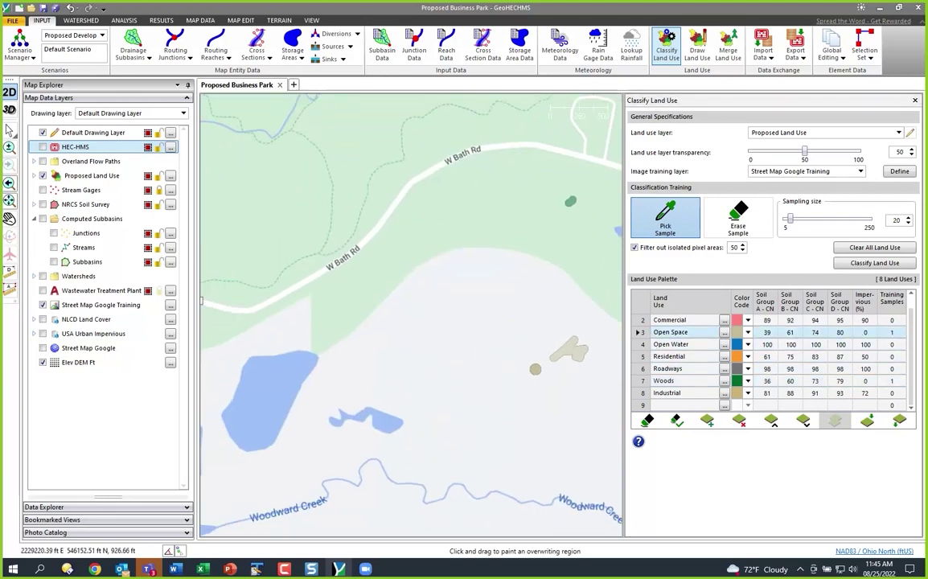
click(670, 344)
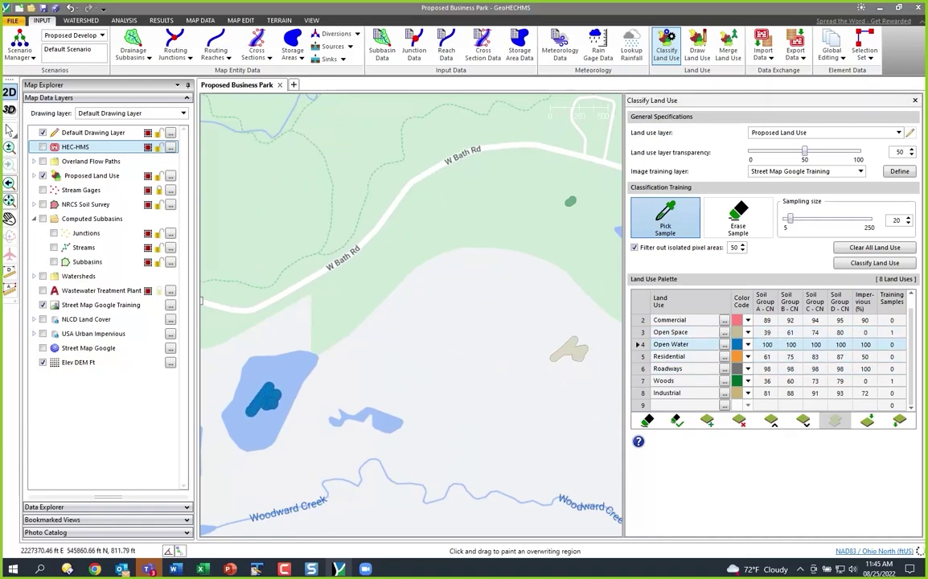
scroll(414, 247, up, 3)
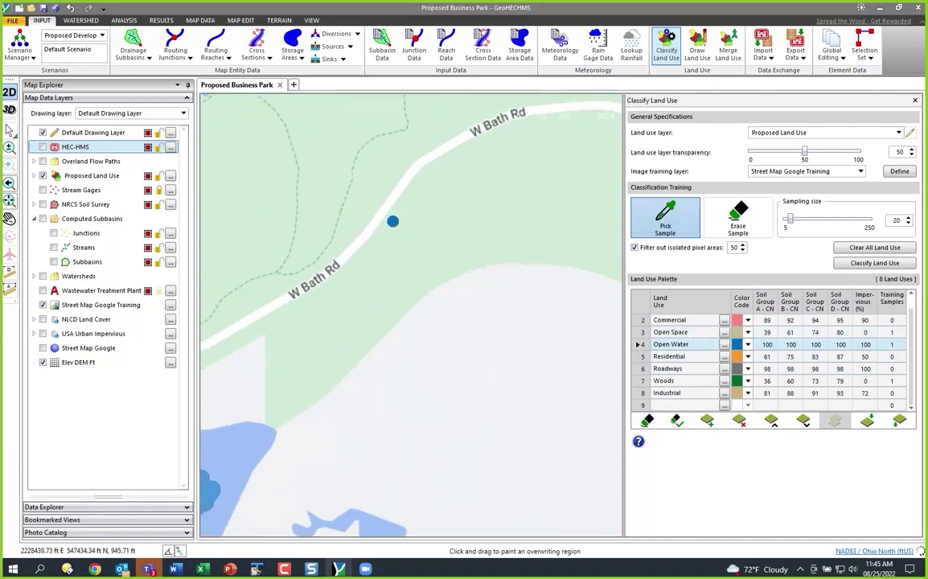
- Paint a Roadways sample along W Bath Rd, undoing the stroke that crossed the road
click(668, 368)
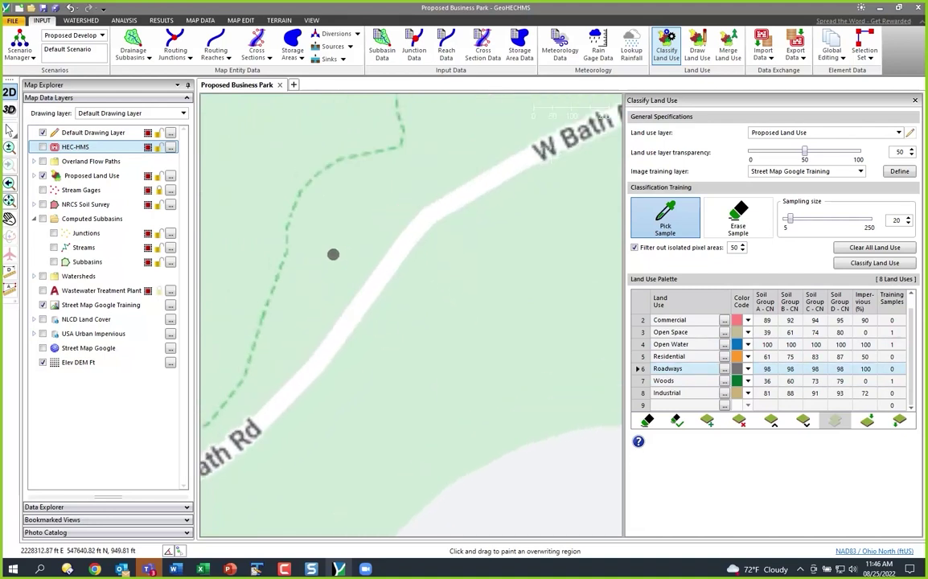
drag(331, 253, 404, 312)
drag(455, 336, 455, 335)
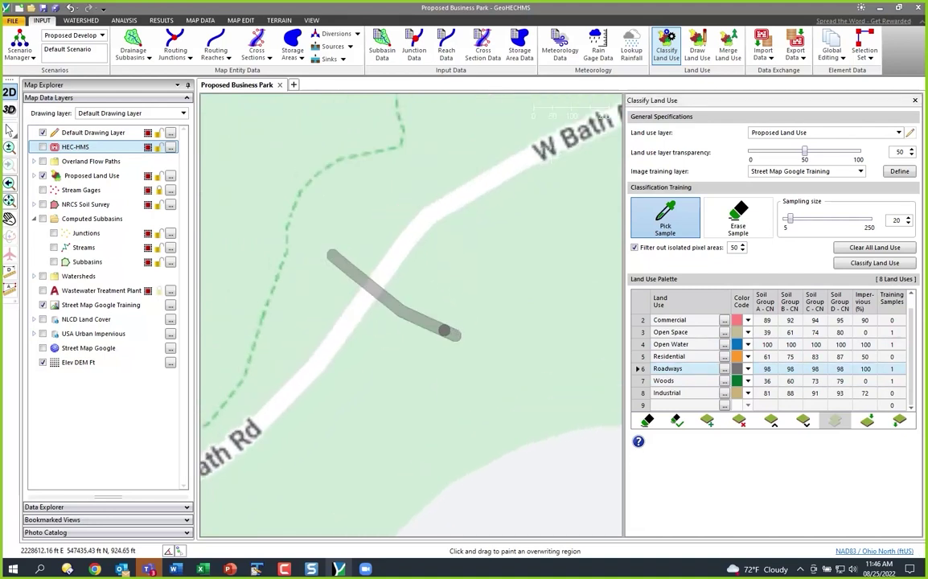
click(77, 11)
click(78, 32)
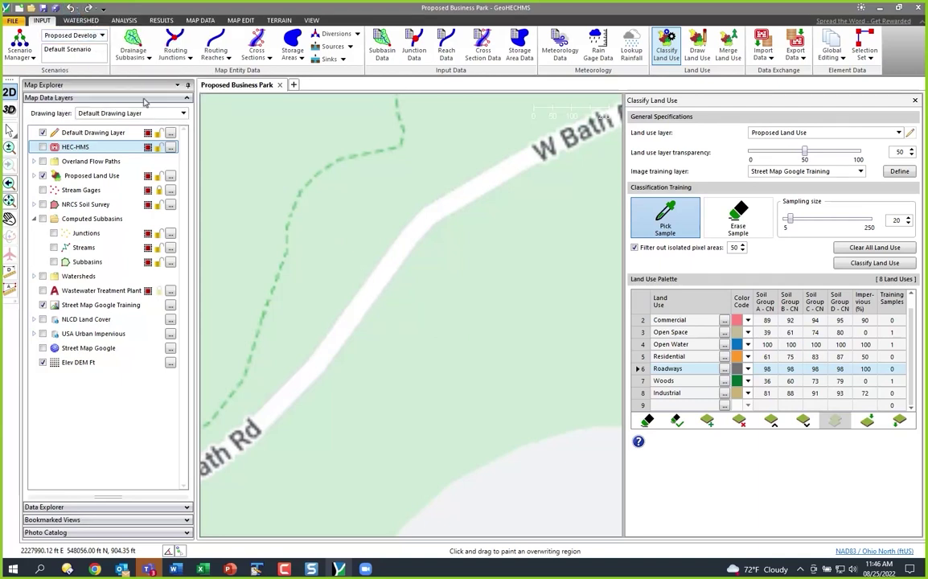
scroll(390, 304, up, 2)
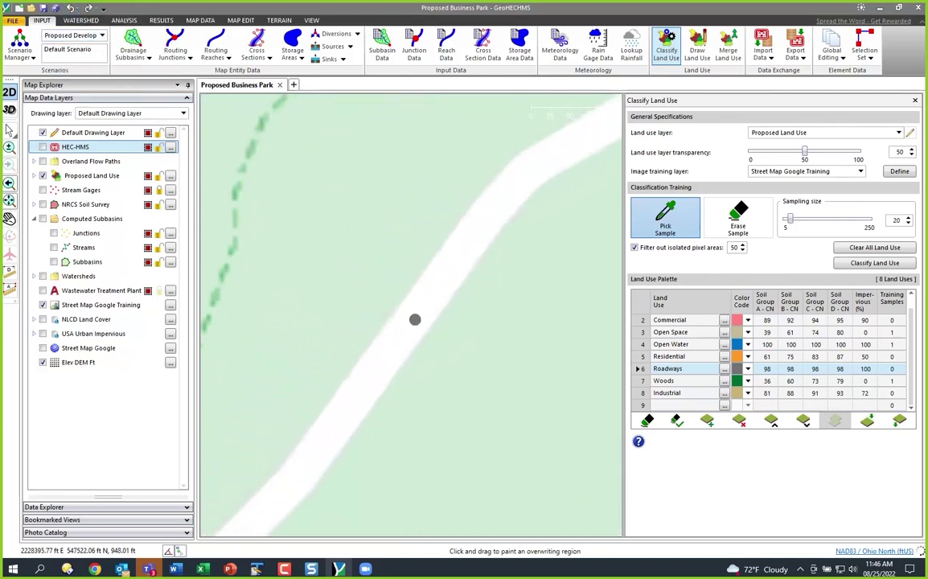
drag(392, 341, 443, 281)
scroll(389, 342, down, 5)
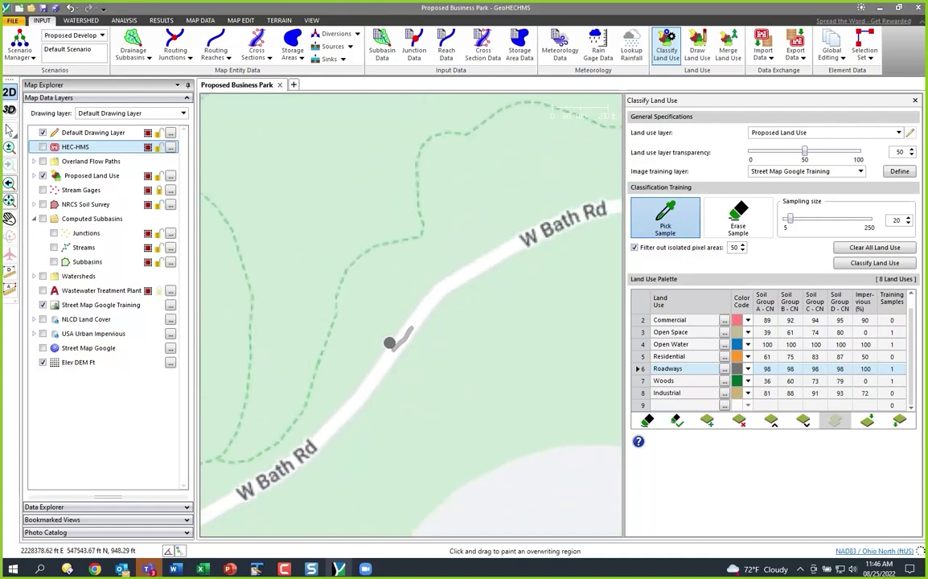
scroll(383, 331, down, 2)
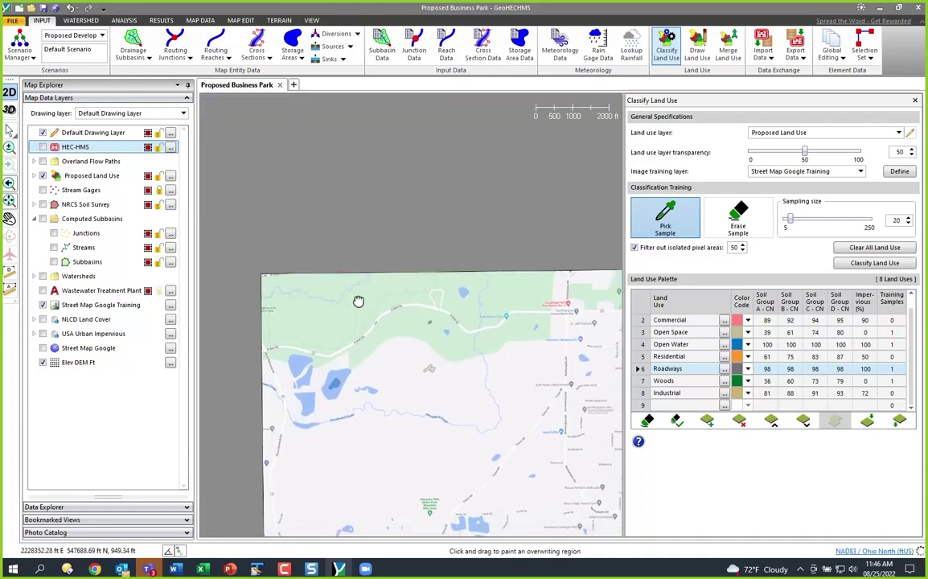
- Classify the training image into Proposed Land Use and expand the layer to list its eight categories
click(854, 264)
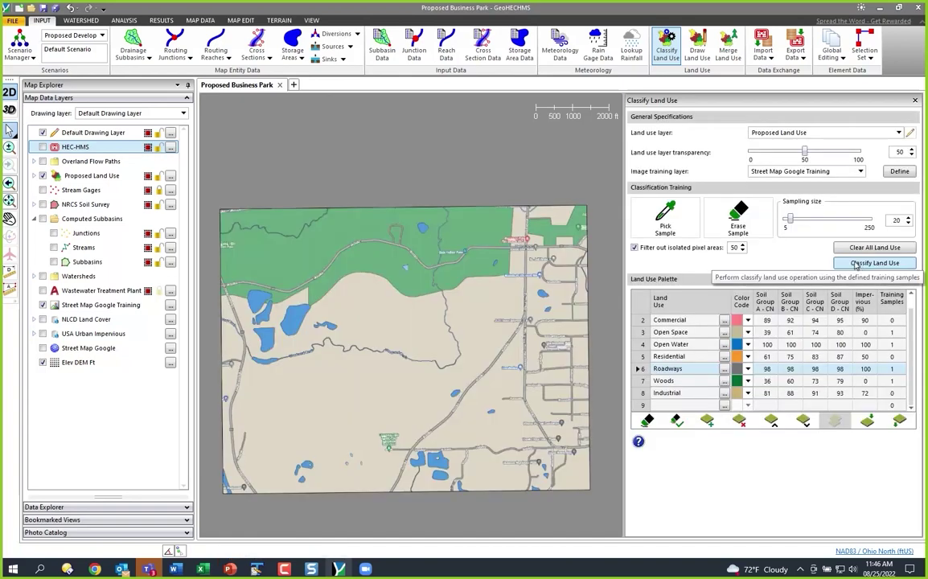
click(34, 176)
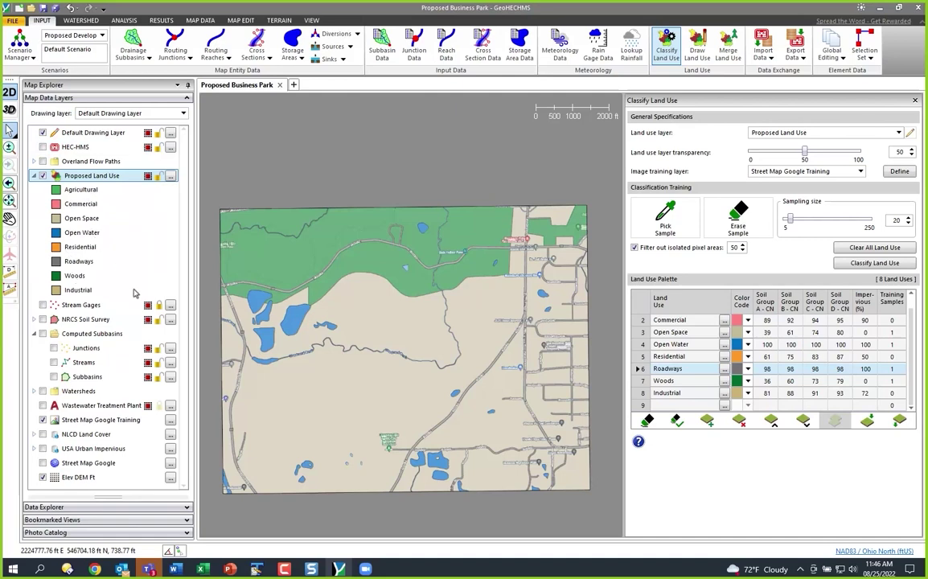
- In Data Explorer, set a land-use polygon's LU_Type to Open Water as a trial
click(112, 506)
scroll(350, 422, up, 2)
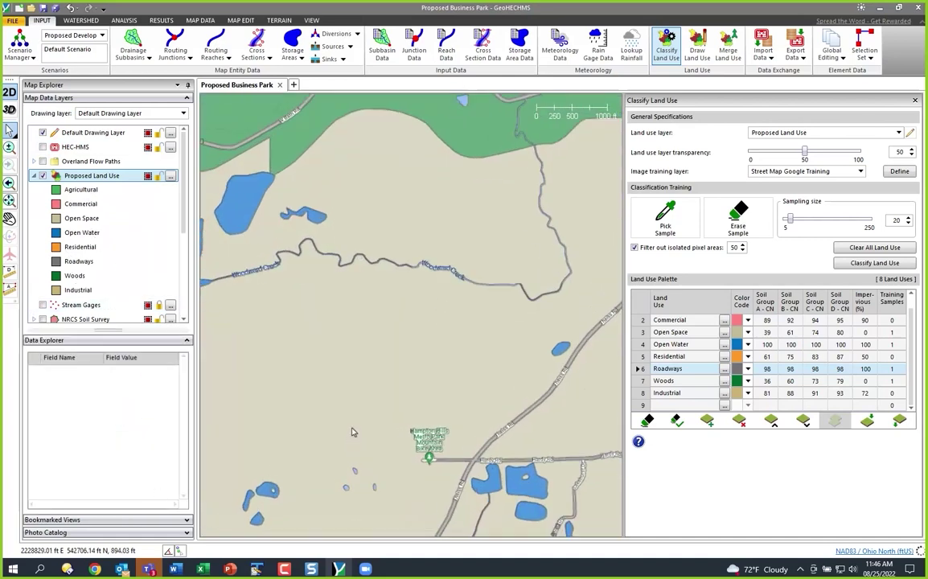
click(386, 363)
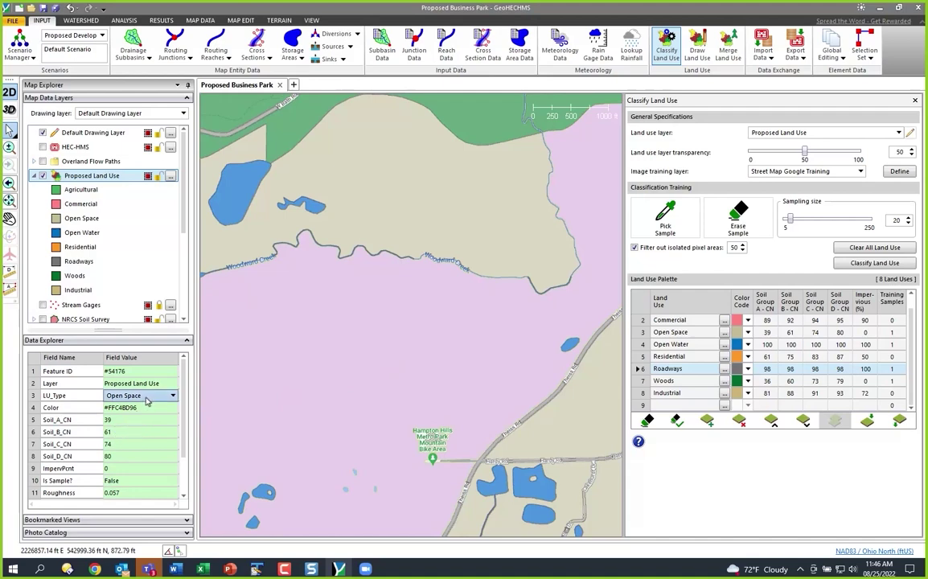
click(147, 398)
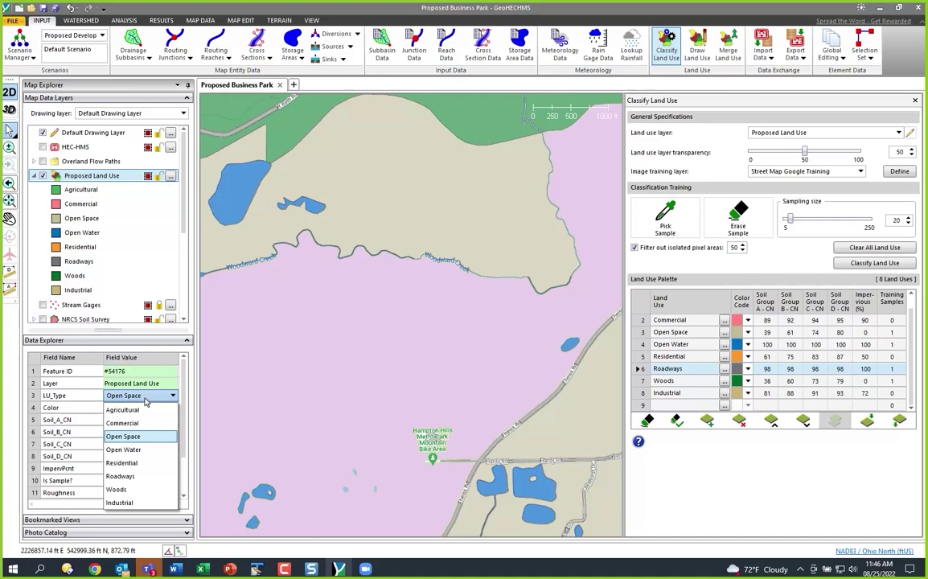
click(133, 449)
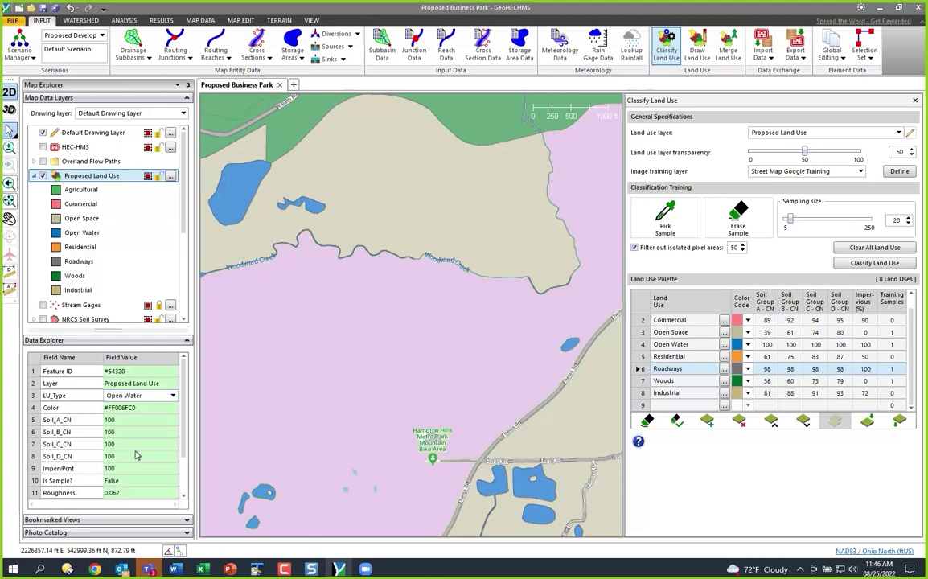
- Undo the land-use edits, collapse Data Explorer and zoom into Hampton Hills Metro Park
click(442, 230)
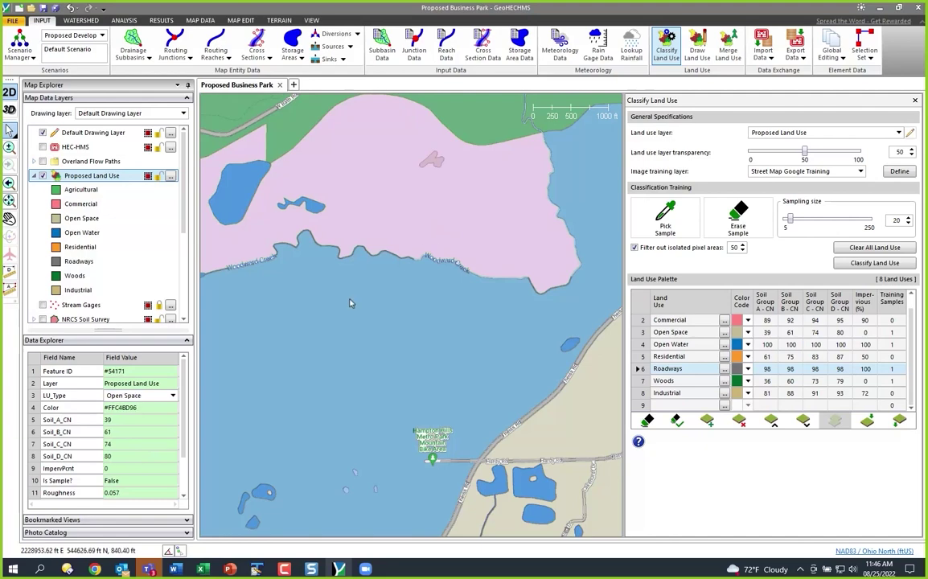
click(74, 10)
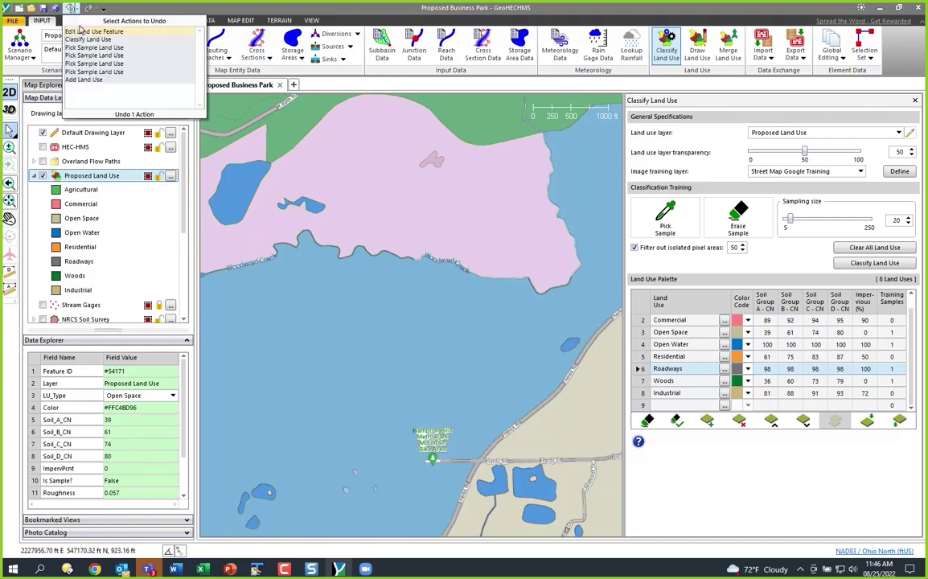
click(82, 37)
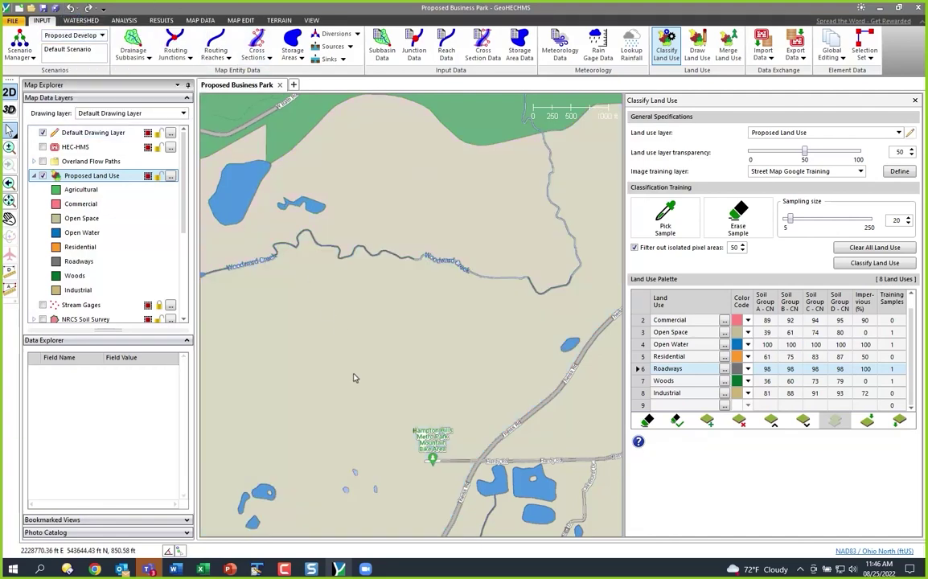
click(165, 341)
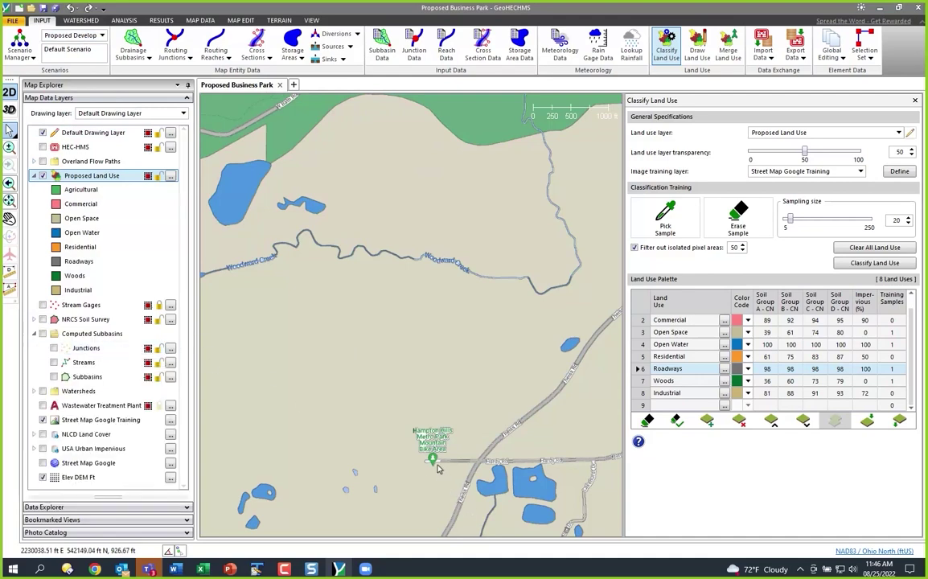
scroll(439, 474, up, 4)
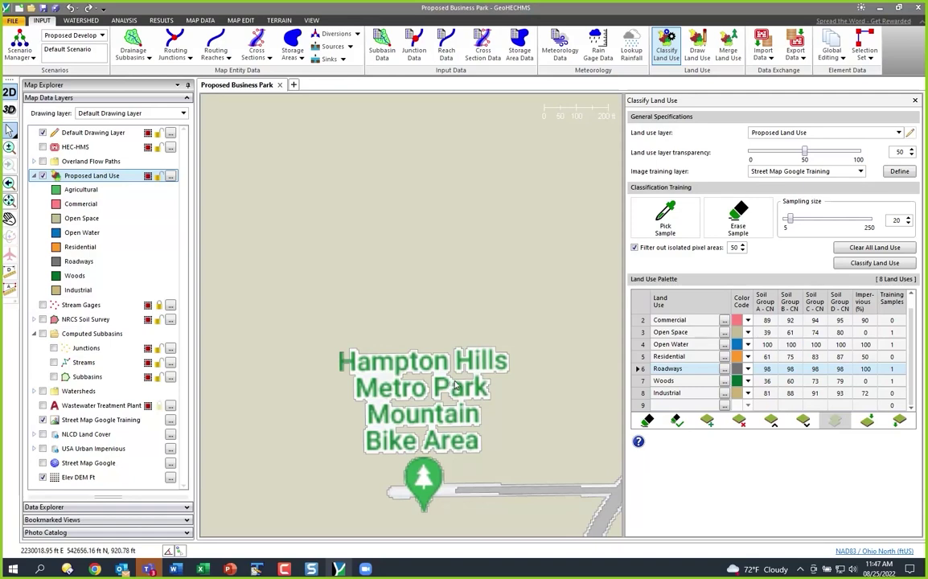
- Paint Open Space with Paint Overwrite at nib size 88 over the park area
click(697, 50)
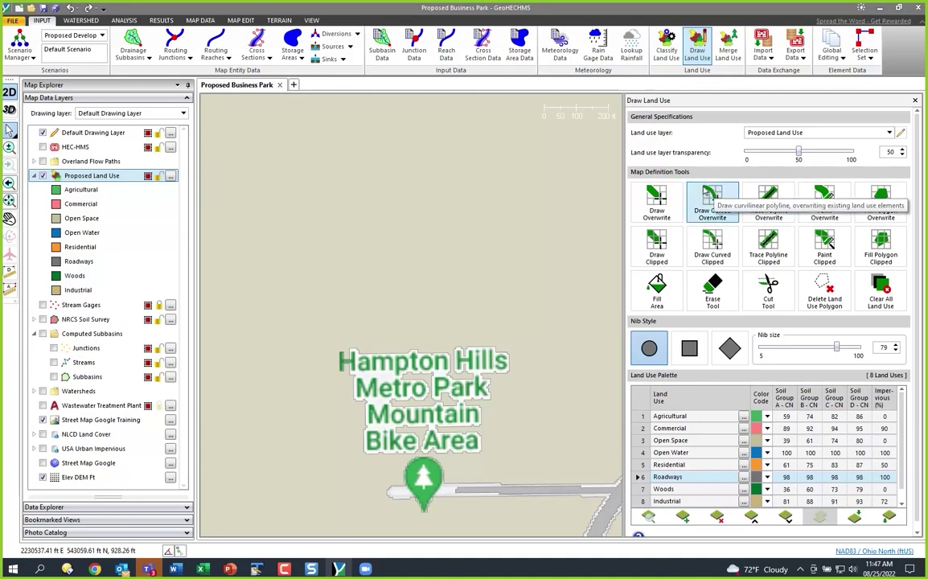
click(768, 201)
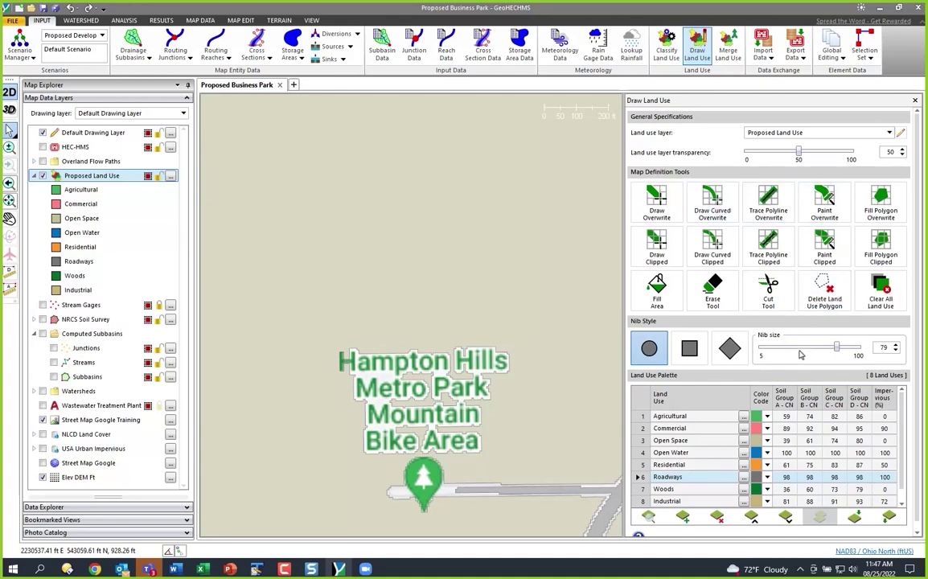
click(825, 208)
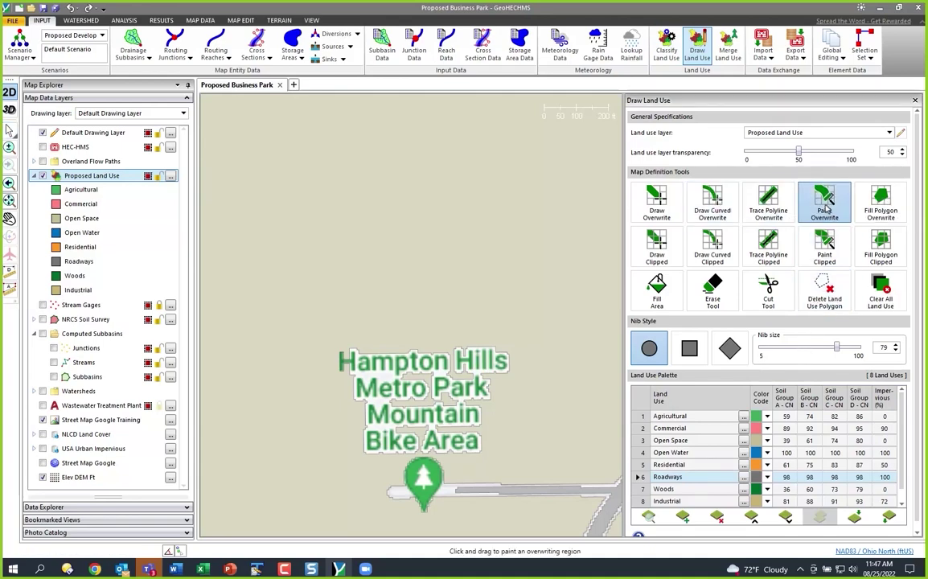
click(679, 441)
drag(839, 354, 846, 351)
mouse_move(512, 361)
mouse_down()
mouse_move(407, 325)
mouse_move(285, 331)
mouse_move(435, 365)
mouse_move(333, 433)
mouse_move(402, 438)
mouse_move(353, 426)
mouse_move(422, 470)
mouse_move(457, 422)
mouse_move(426, 386)
mouse_up()
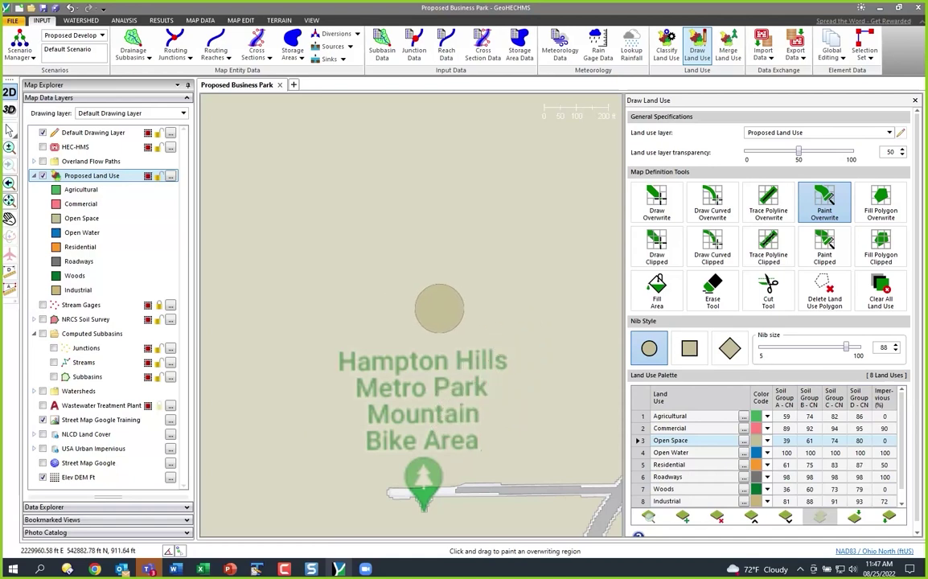
- Switch to Roadways at nib 46, paint a trial stroke along Theiss Rd, then undo it
key(Down)
key(Right)
key(Right)
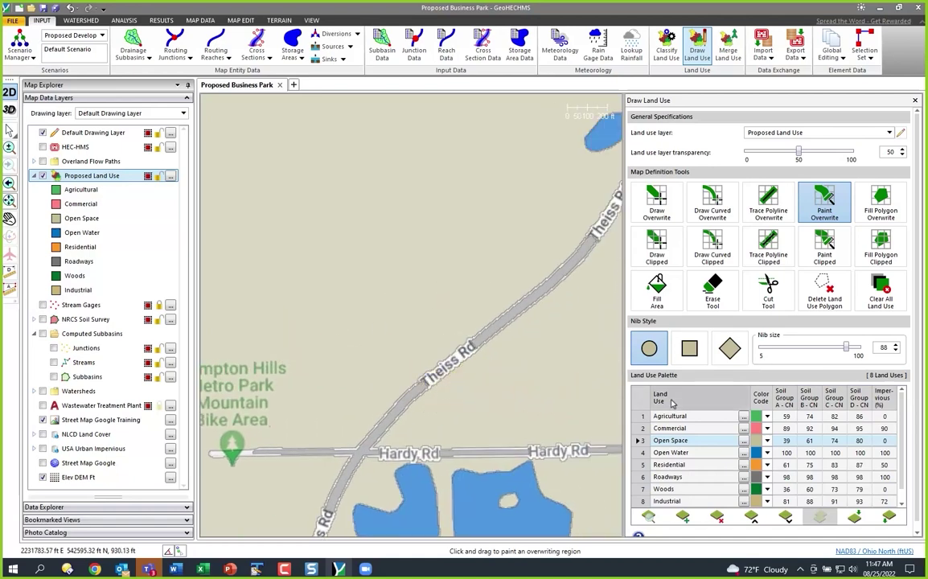
key(Down)
key(Down)
key(Down)
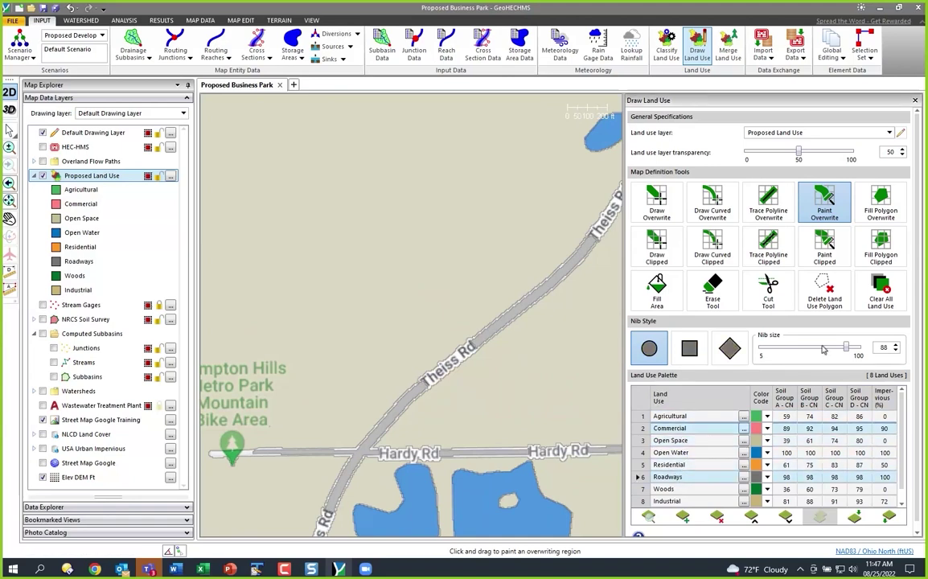
drag(845, 347, 802, 347)
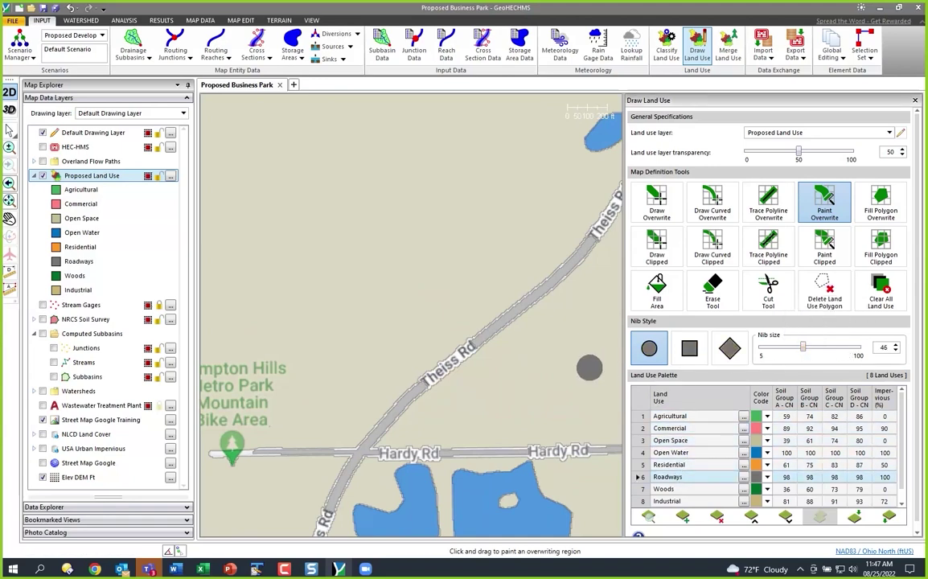
mouse_move(483, 336)
mouse_down()
mouse_move(419, 384)
mouse_move(488, 328)
mouse_up()
mouse_move(521, 295)
mouse_down()
mouse_move(550, 329)
mouse_move(540, 344)
mouse_up()
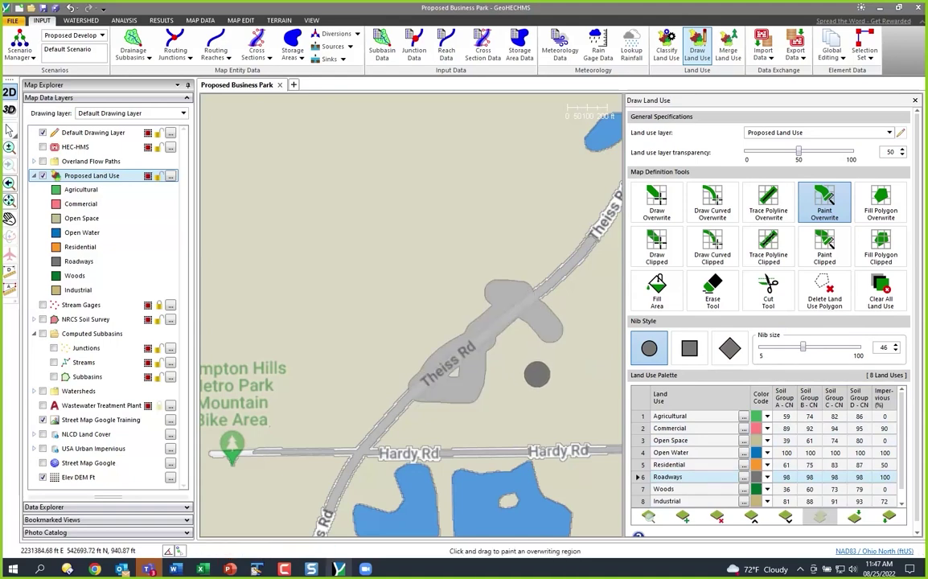
key(ctrl+z)
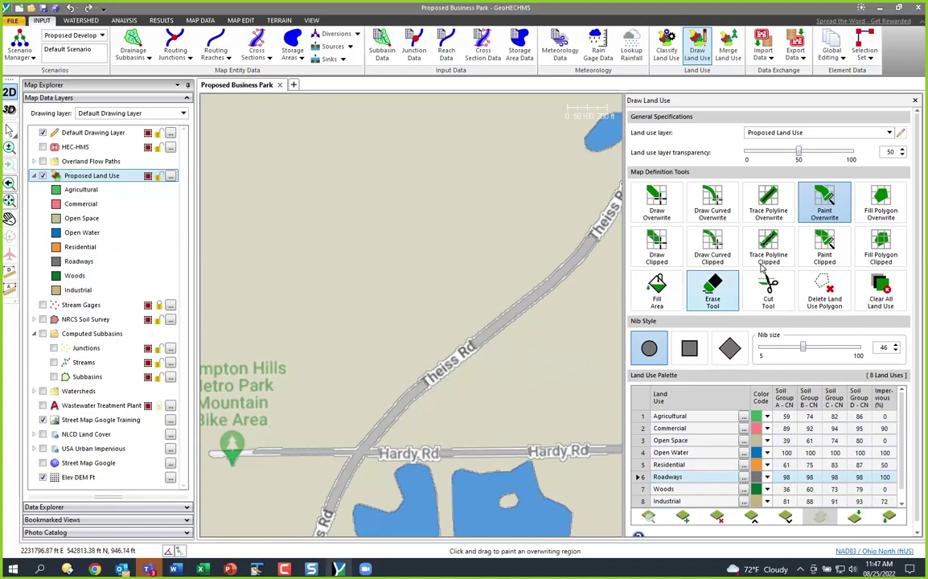
- Paint clipped Roadways along Theiss Rd and both directions of Hardy Rd
click(824, 248)
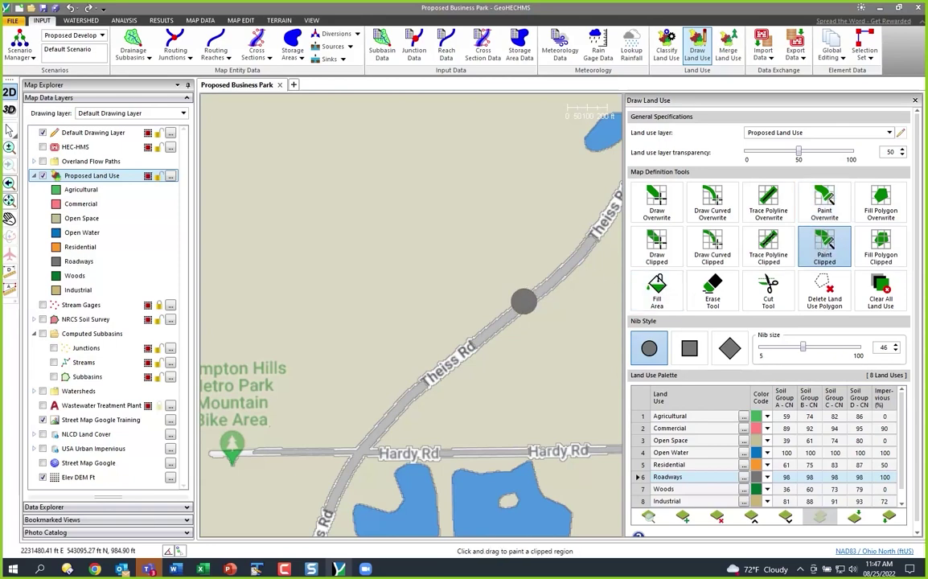
drag(497, 330, 365, 425)
mouse_move(460, 392)
mouse_down()
mouse_move(320, 402)
mouse_move(349, 391)
mouse_up()
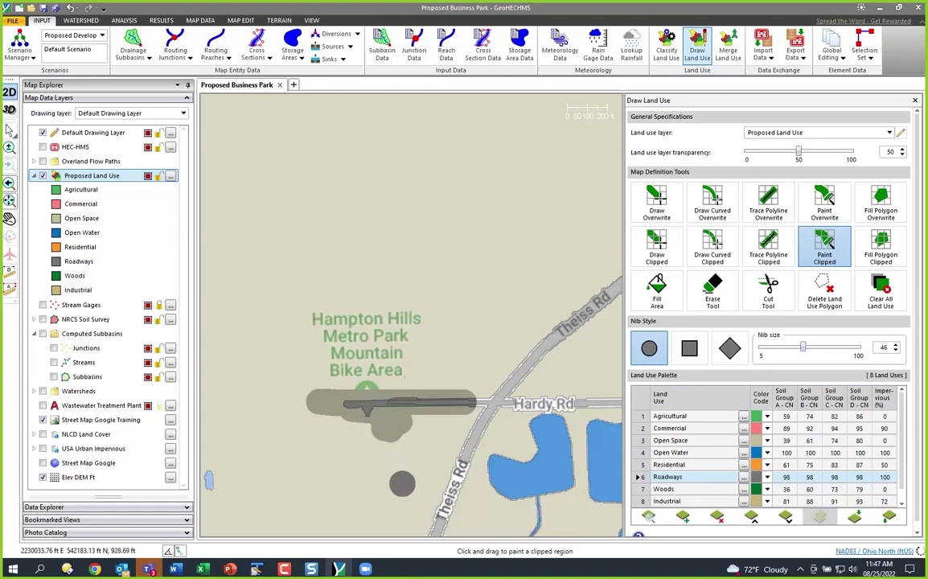
drag(480, 399, 567, 400)
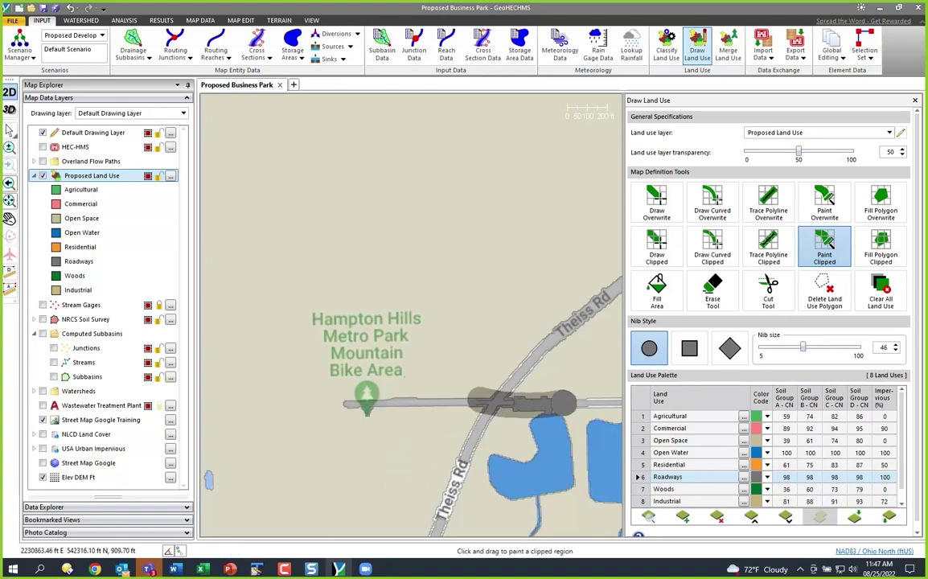
drag(467, 442, 438, 515)
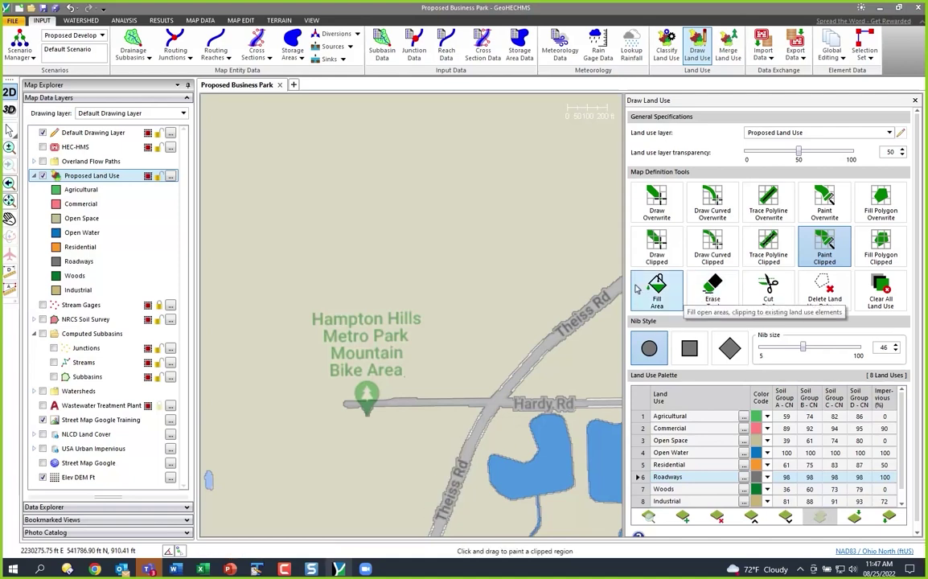
- Switch the land-use drawing mode to Trace Polyline Overwrite for Roadways
scroll(534, 234, down, 1)
scroll(534, 234, down, 1)
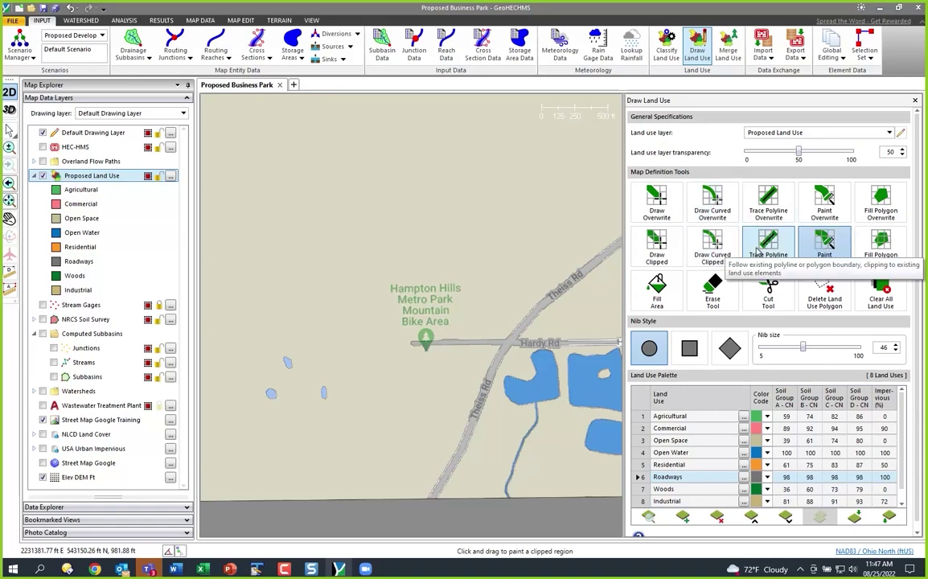
click(769, 214)
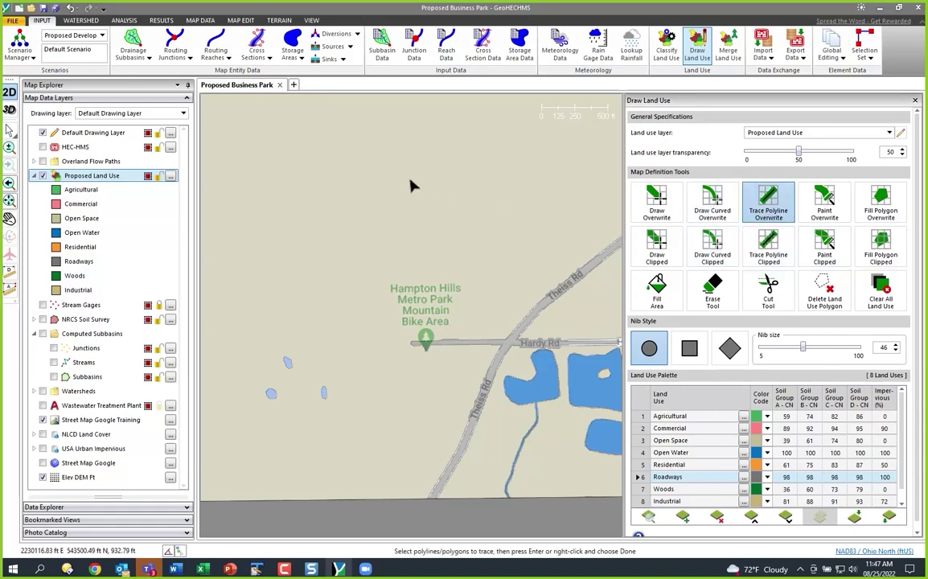
- Set up Draw Curved Overwrite with Commercial land use and nib size 21
drag(362, 182, 337, 245)
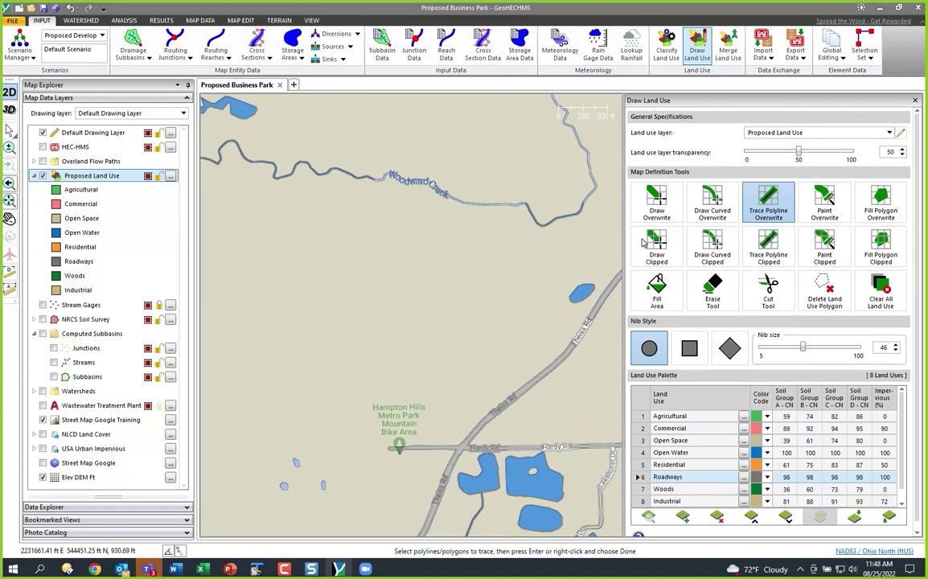
click(712, 206)
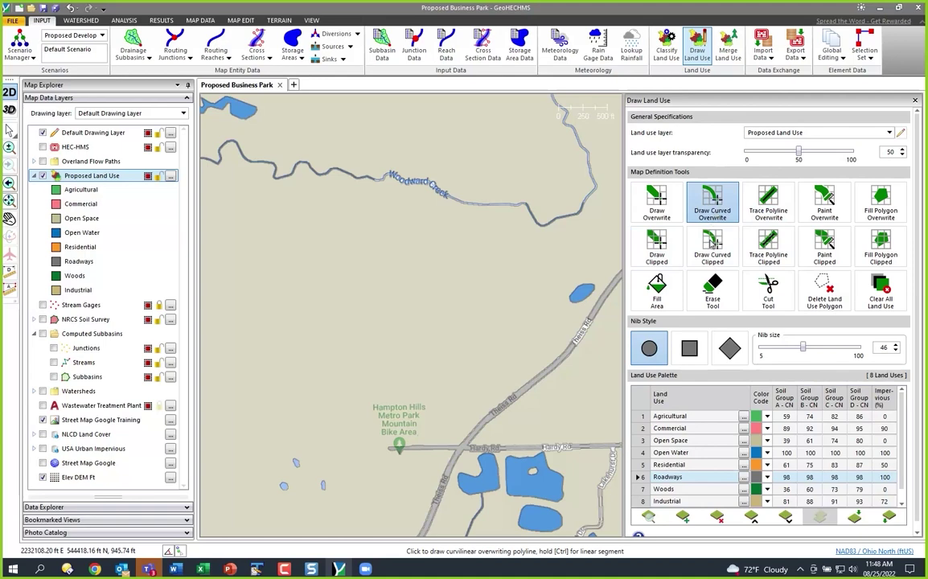
click(643, 427)
drag(804, 349, 777, 350)
scroll(352, 184, down, 2)
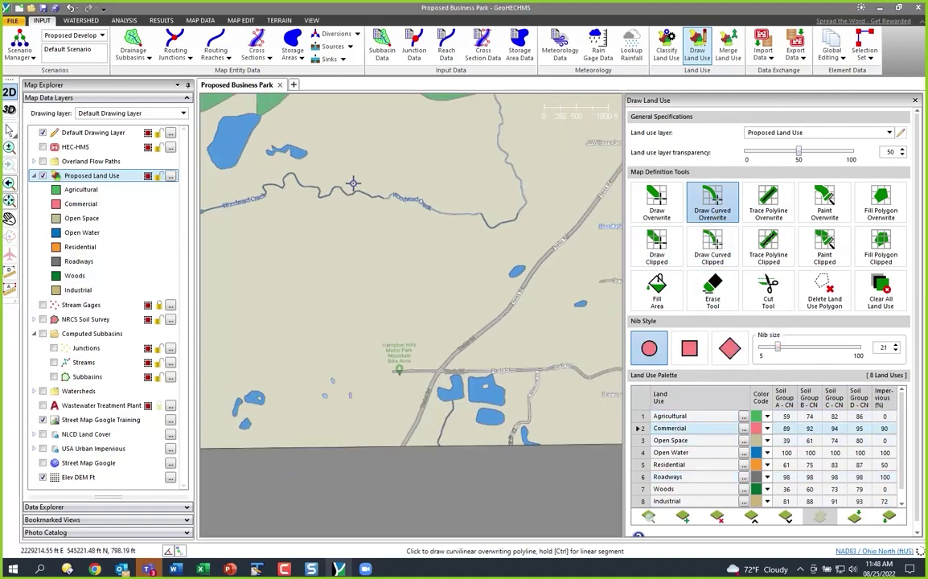
scroll(387, 375, up, 2)
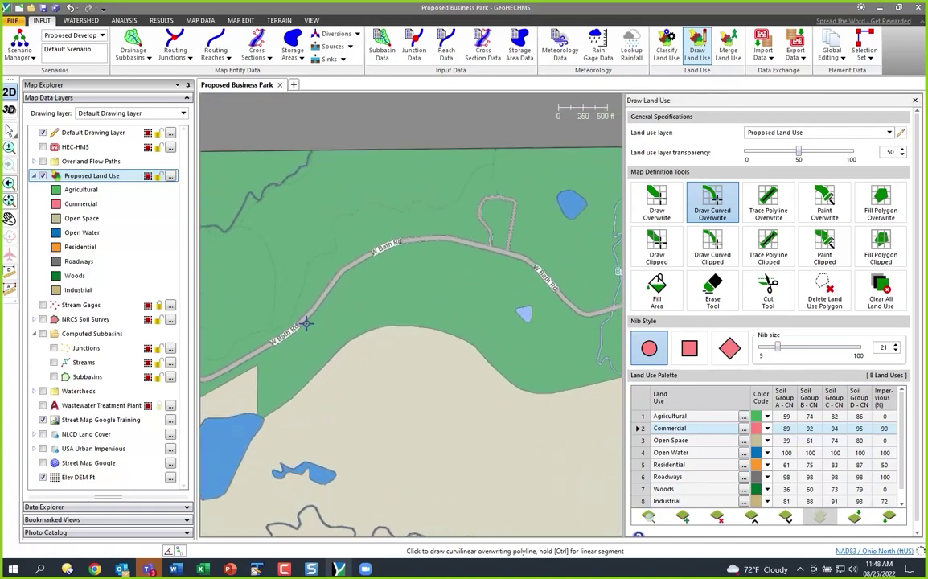
scroll(326, 291, up, 2)
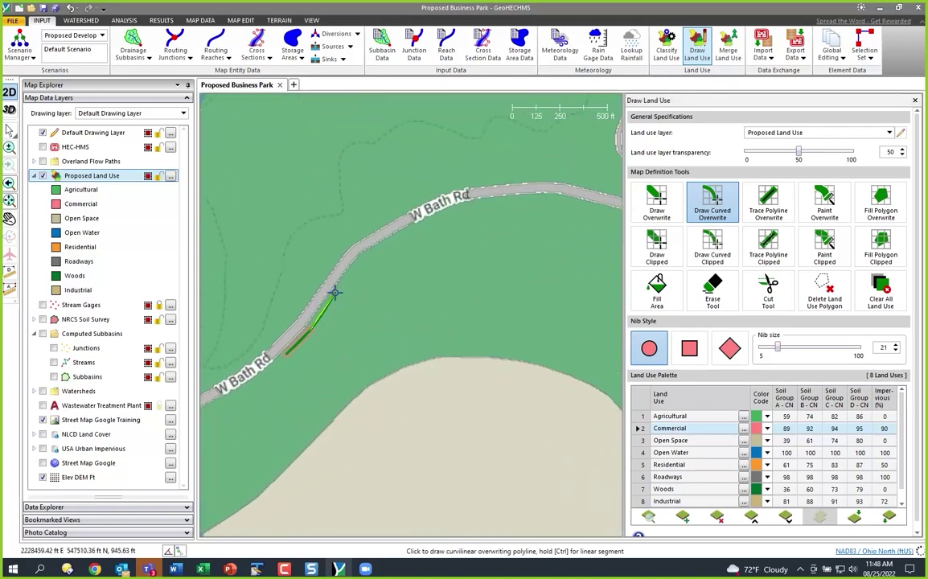
- Trace the outline's northern edge along W Bath Rd, removing misplaced curve points
click(345, 279)
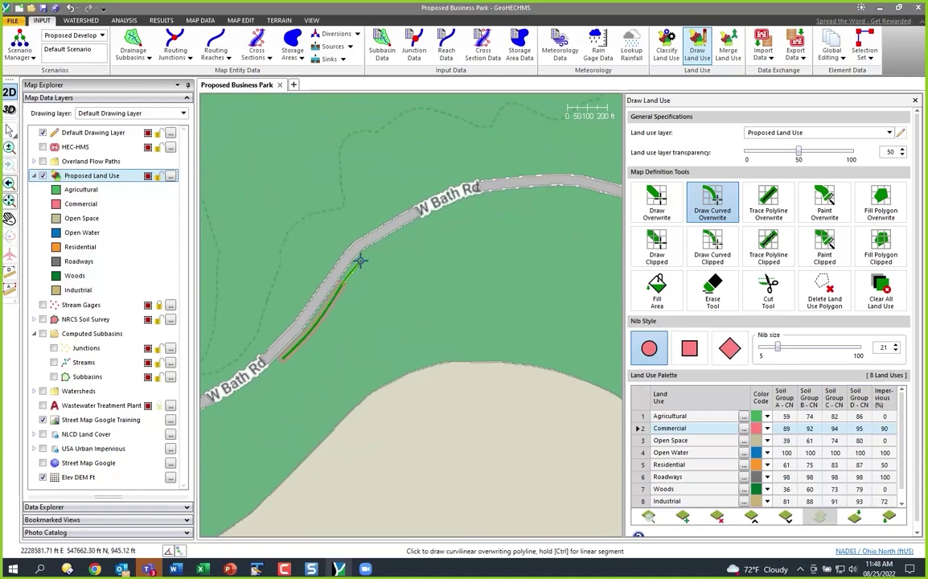
click(468, 271)
click(524, 291)
key(BackSpace)
key(BackSpace)
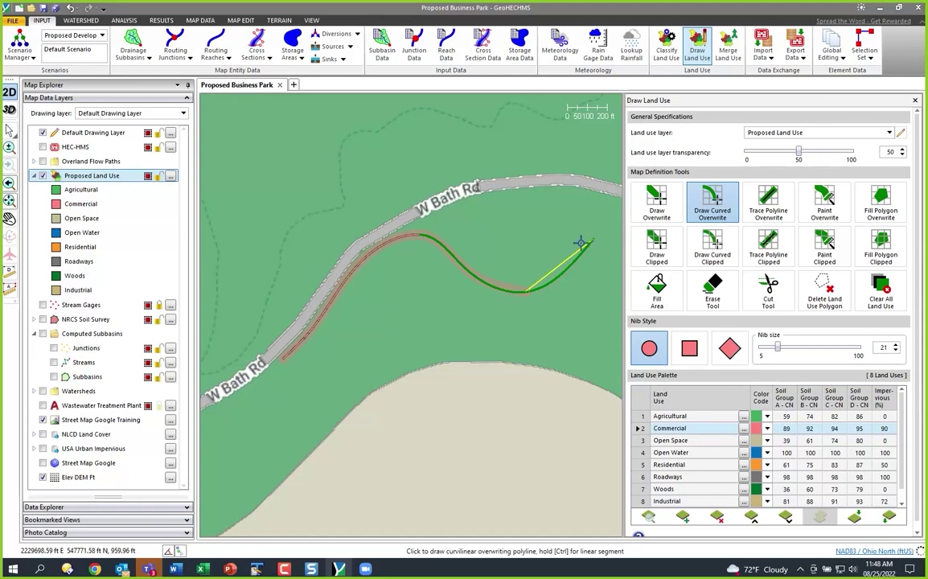
click(415, 225)
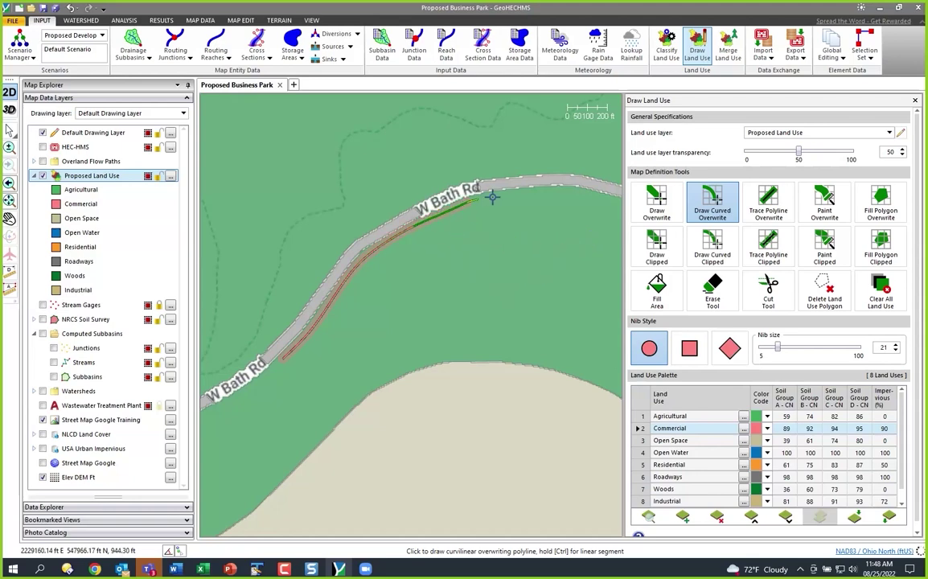
drag(460, 224, 369, 248)
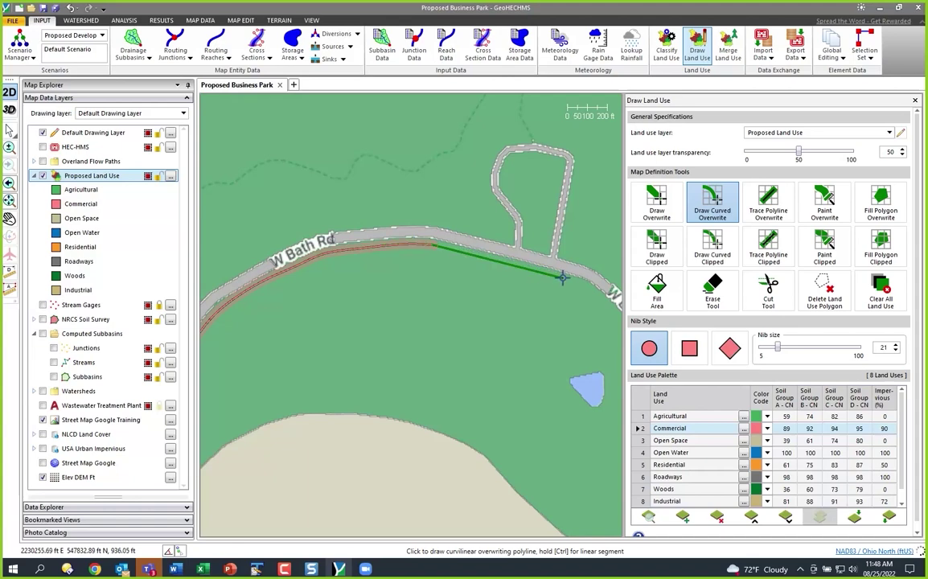
- End the road edge, add the southeast corner and close the Commercial outline
click(571, 281)
scroll(555, 348, down, 2)
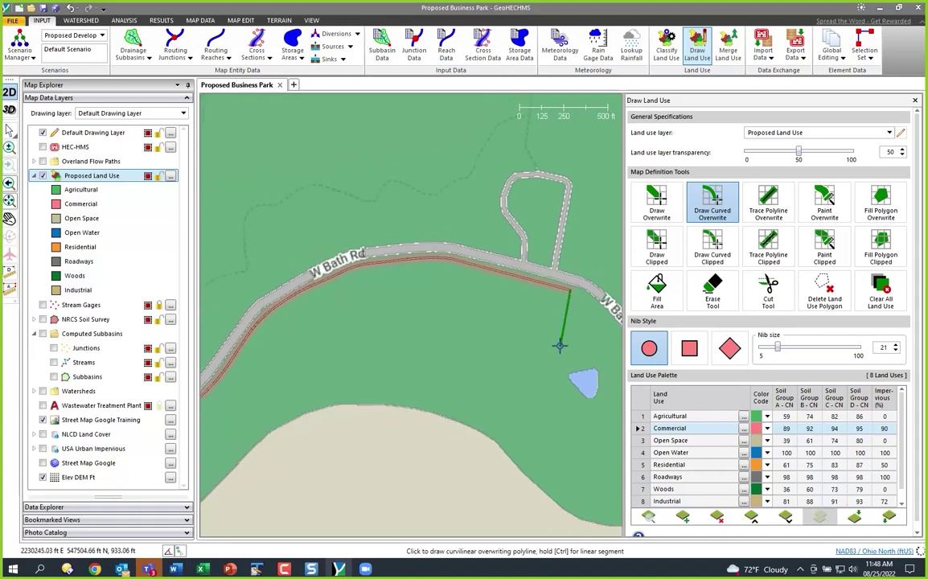
scroll(555, 347, down, 1)
scroll(530, 354, down, 1)
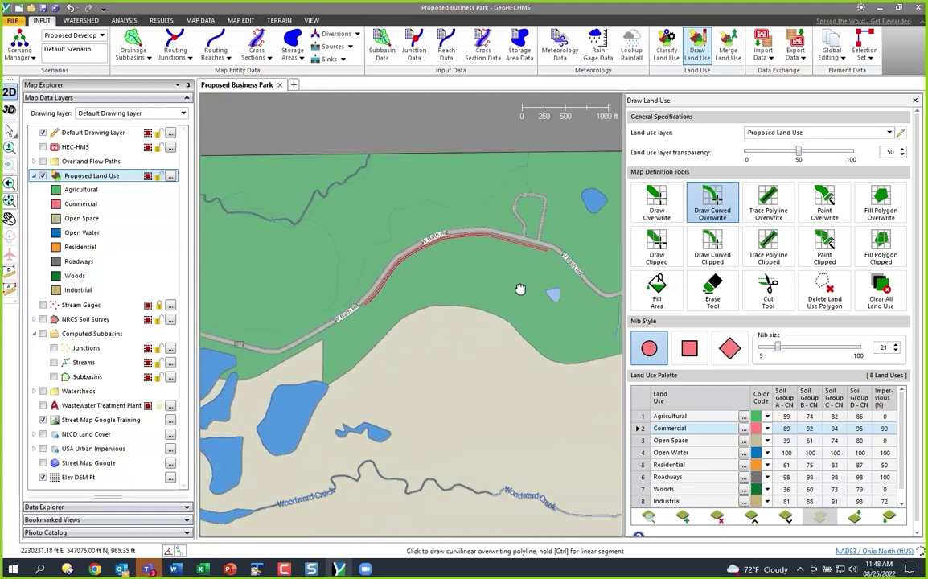
click(527, 393)
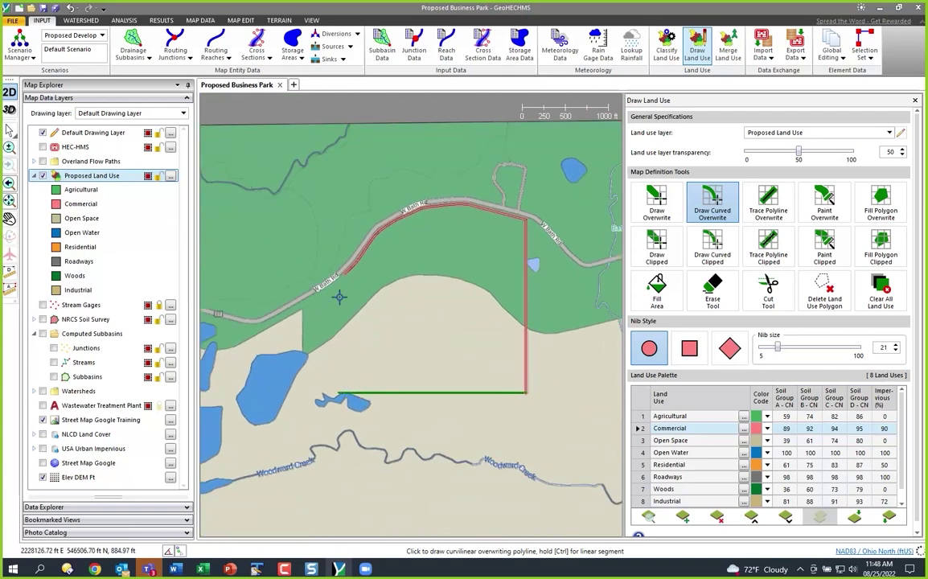
double_click(344, 273)
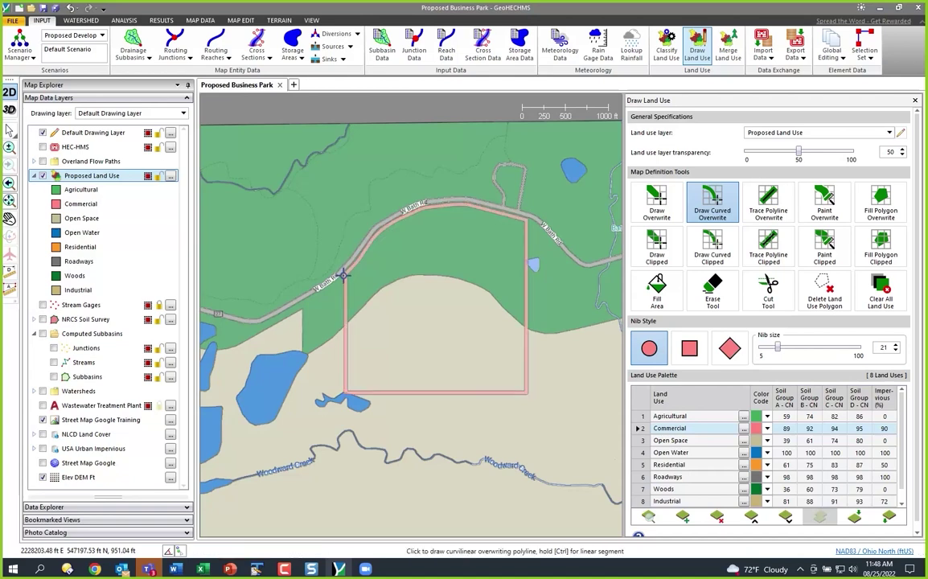
scroll(412, 328, up, 1)
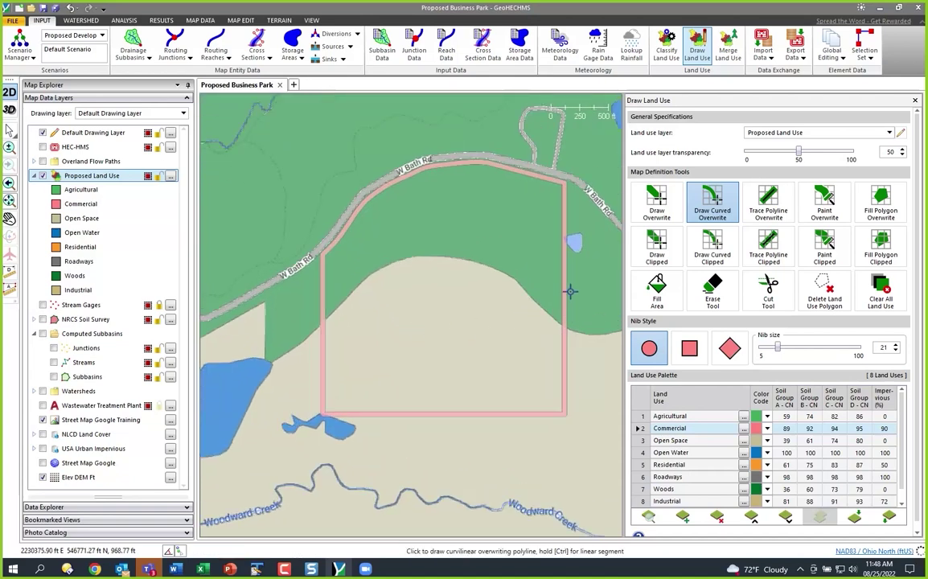
- Use Fill Area to fill the outline's upper and lower parts with Commercial
click(657, 289)
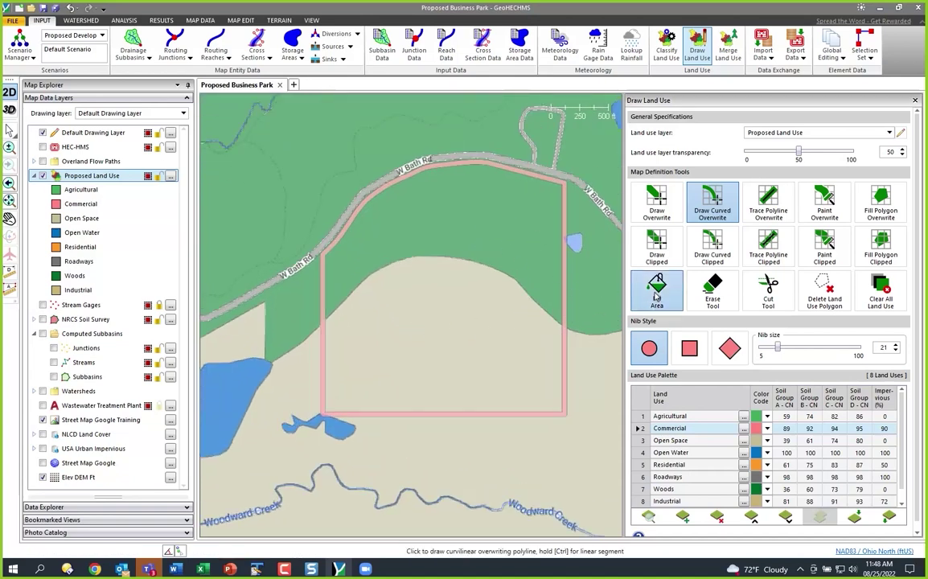
click(520, 234)
click(437, 260)
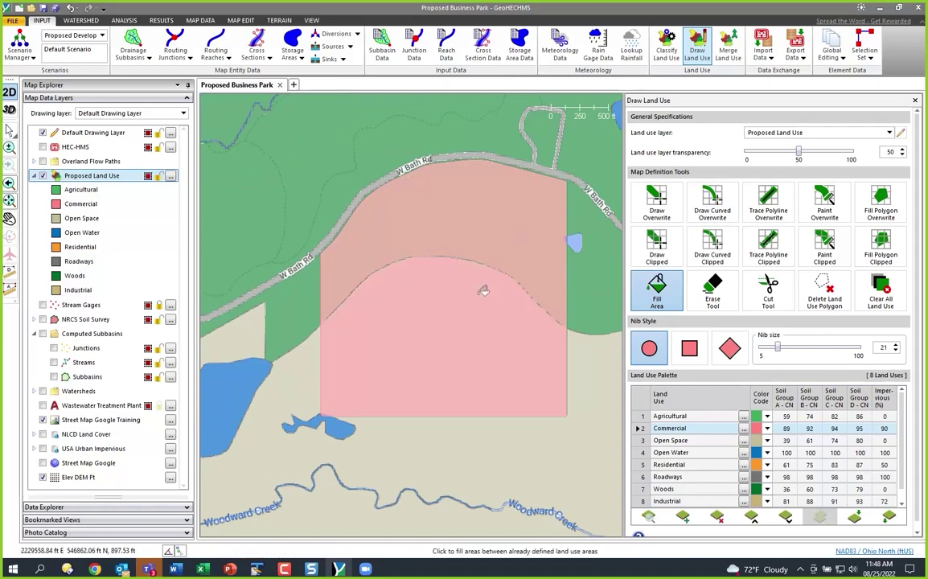
scroll(535, 294, up, 1)
scroll(546, 304, up, 1)
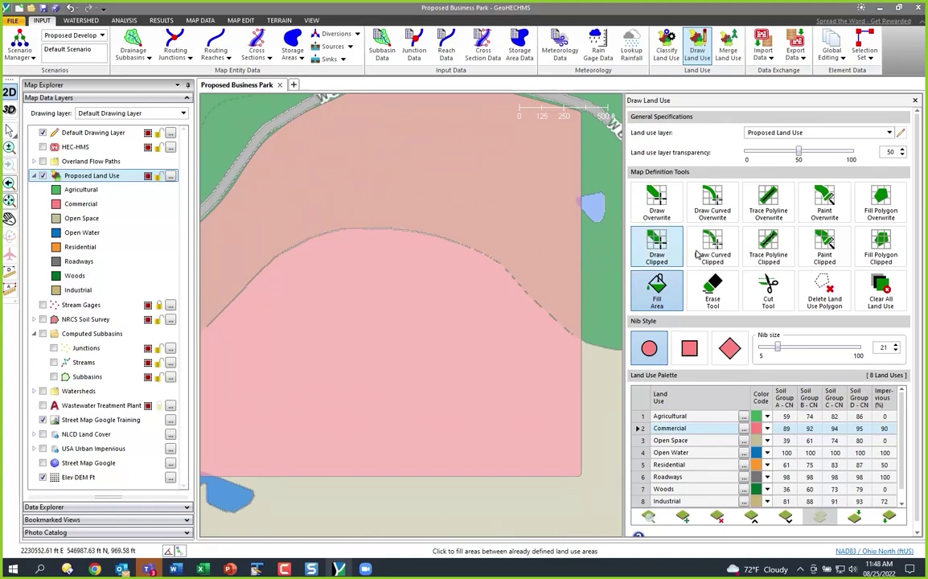
click(824, 201)
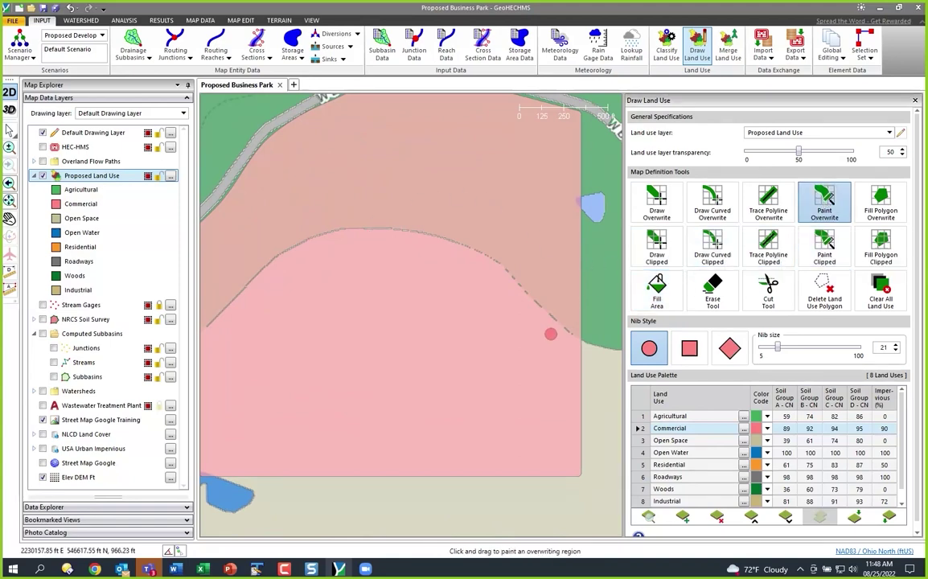
- Enlarge the nib to 75 and paint two Commercial strokes over the northwest boundary lines
click(814, 355)
drag(814, 355, 833, 348)
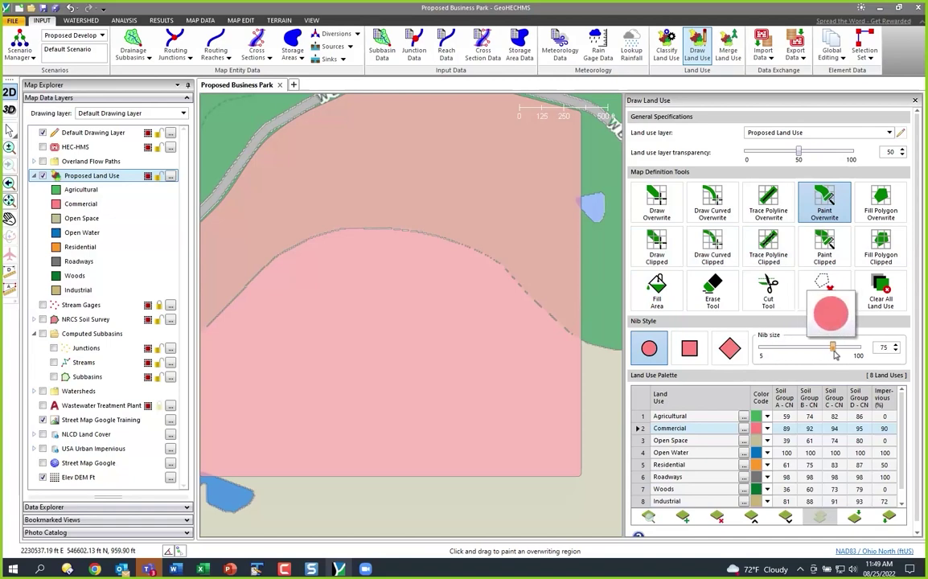
mouse_move(555, 335)
mouse_down()
mouse_move(394, 218)
mouse_move(314, 221)
mouse_move(266, 256)
mouse_up()
drag(293, 287, 418, 263)
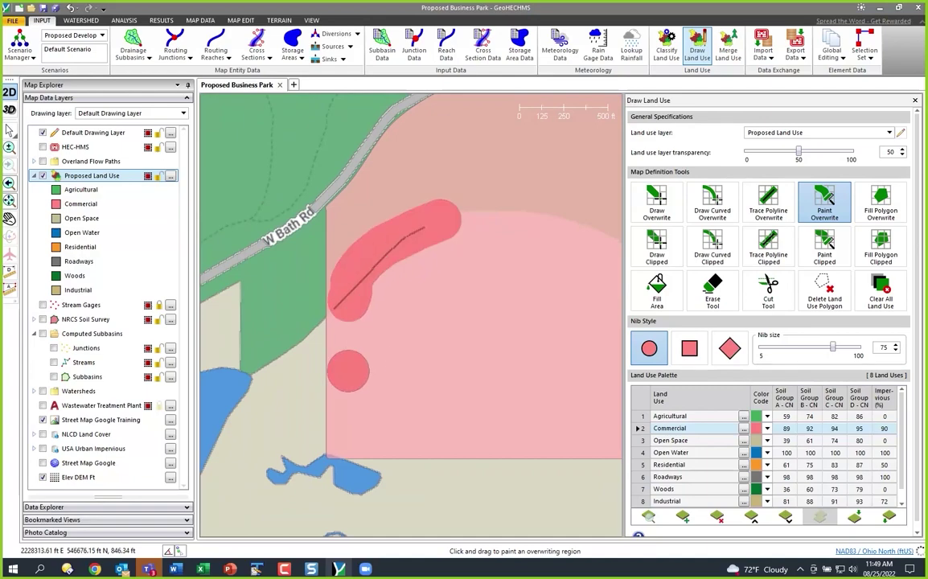
scroll(352, 366, down, 3)
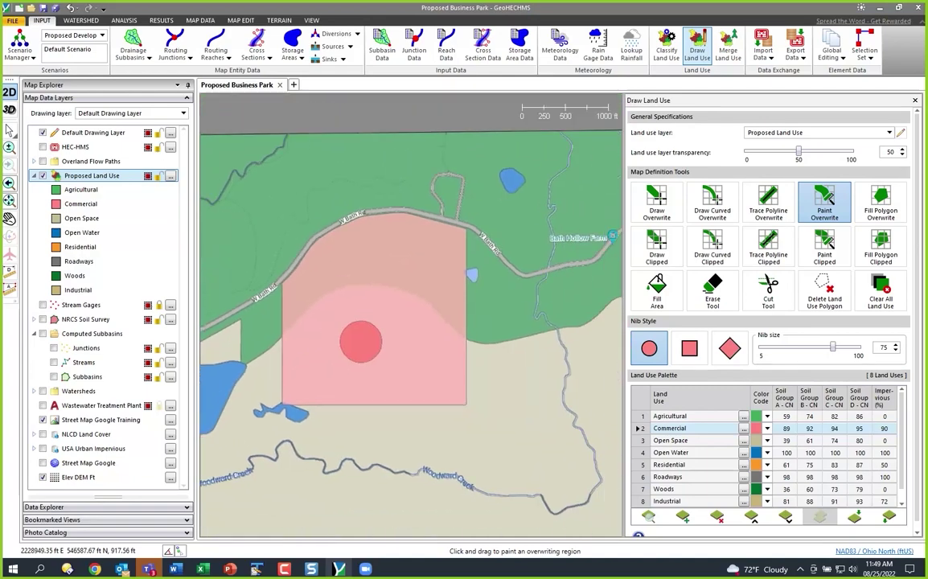